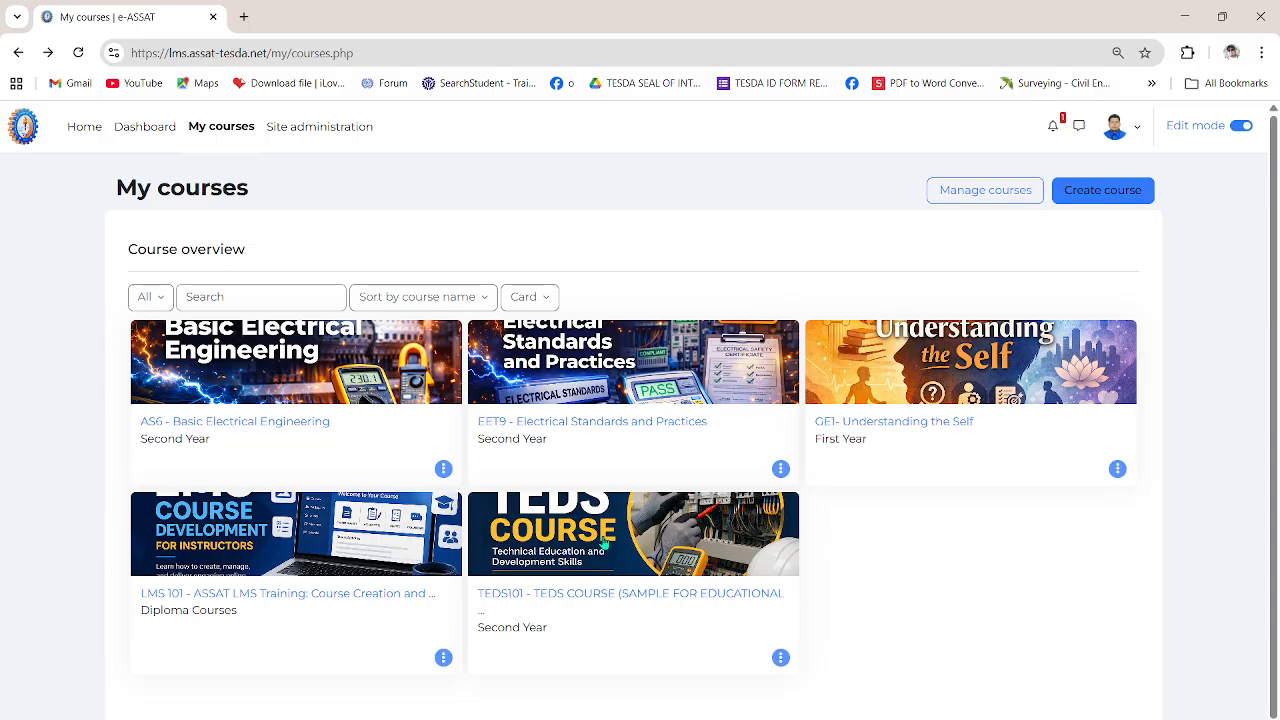
- Open the TEDS101 - TEDS COURSE page and turn its edit mode off
{"action": "left_click", "coordinate": [592, 596]}
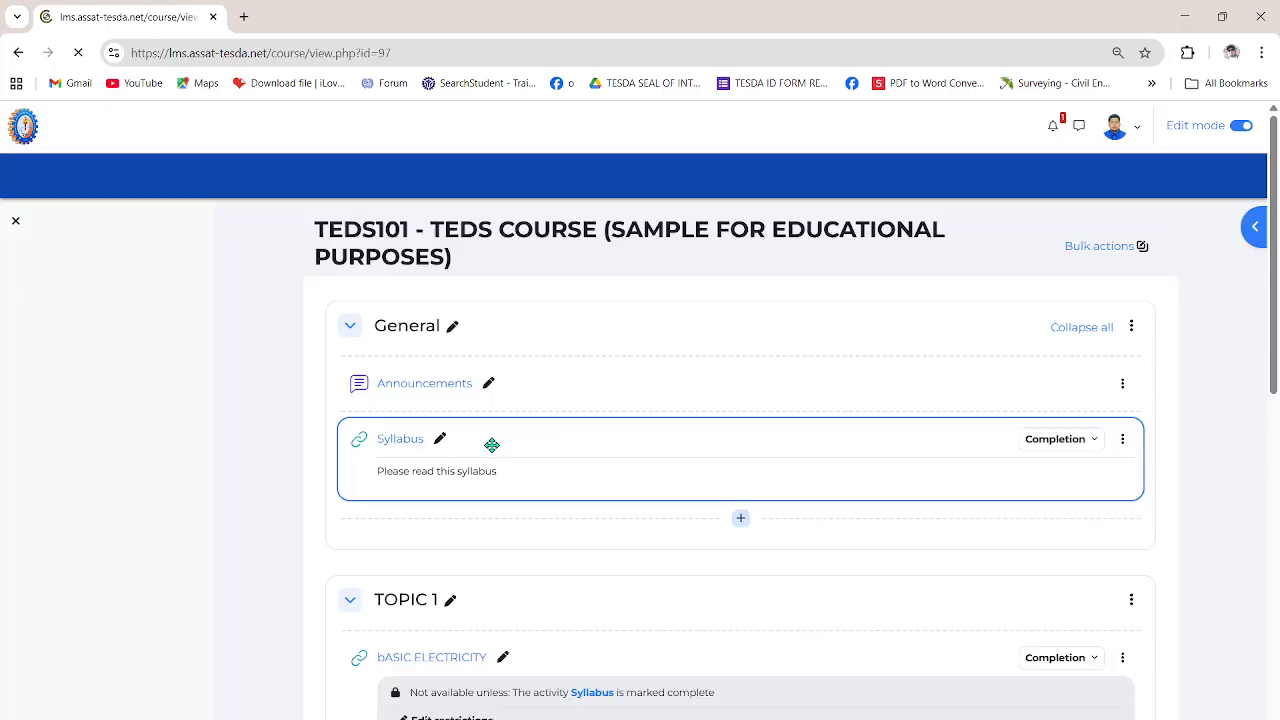
{"action": "scroll", "coordinate": [851, 446], "scroll_direction": "down", "scroll_amount": 9}
{"action": "scroll", "coordinate": [851, 451], "scroll_direction": "up", "scroll_amount": 3}
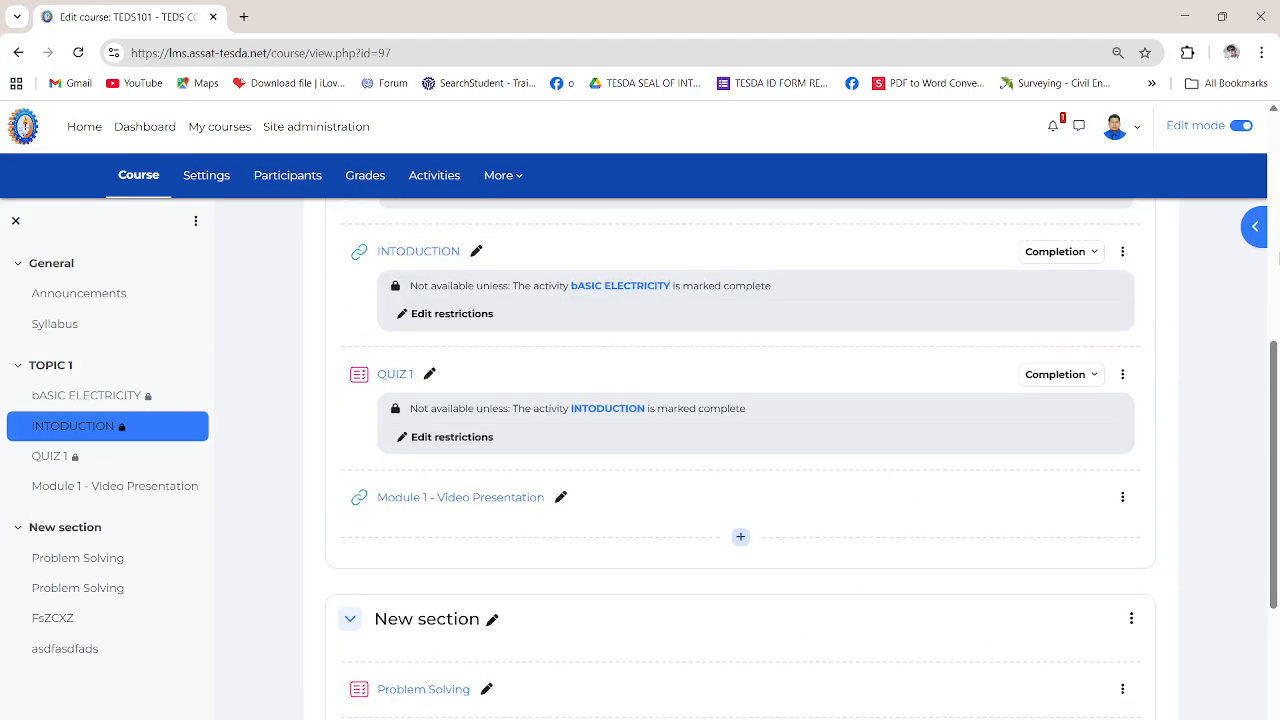
{"action": "left_click", "coordinate": [1240, 126]}
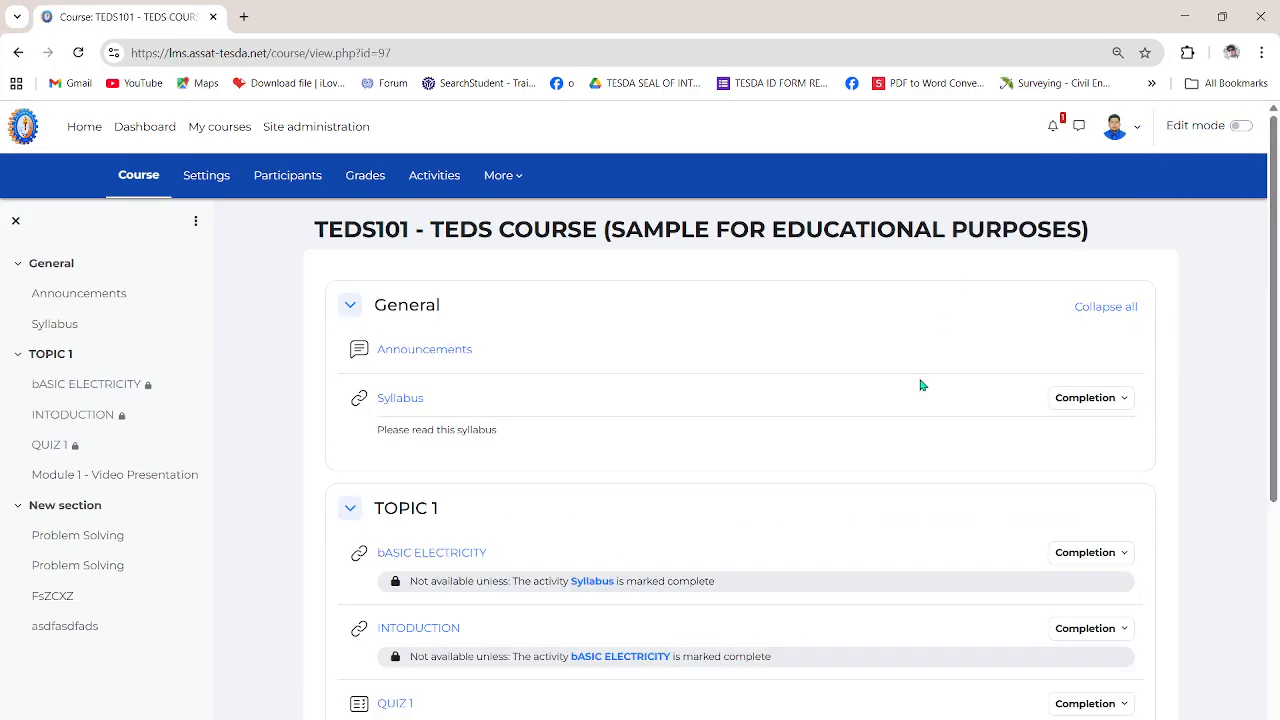
{"action": "scroll", "coordinate": [830, 352], "scroll_direction": "down", "scroll_amount": 3}
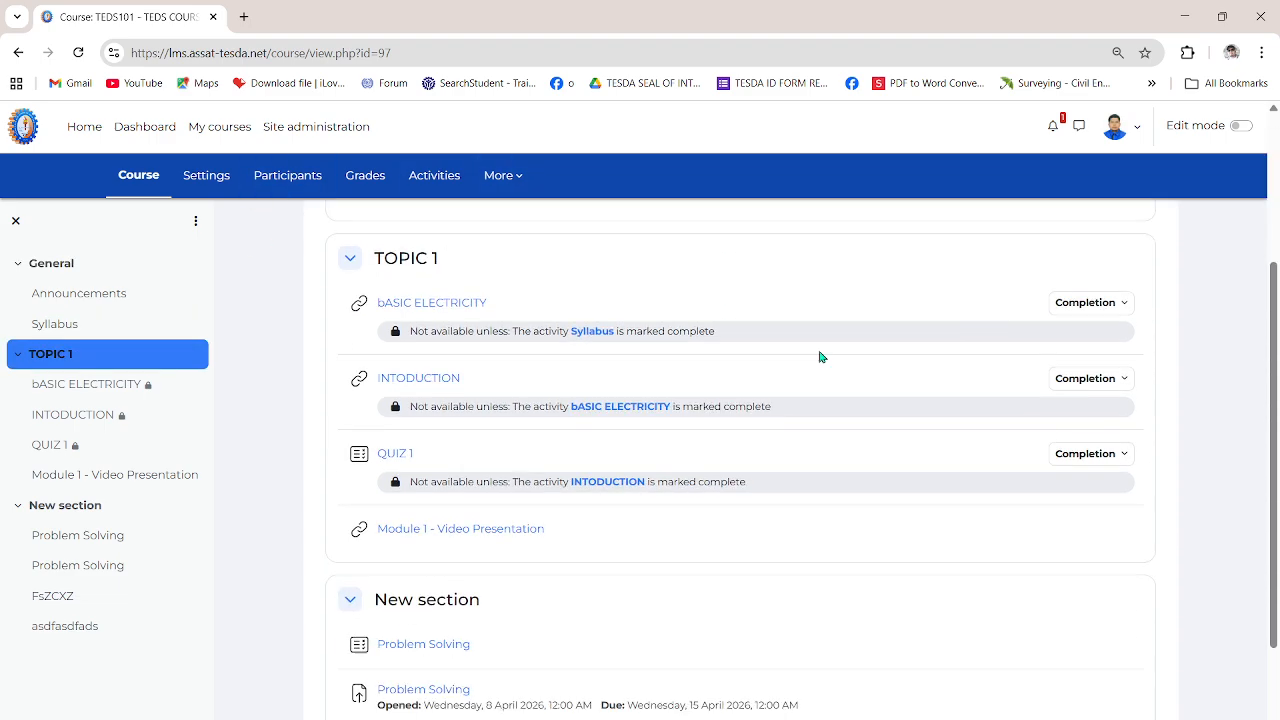
{"action": "scroll", "coordinate": [280, 246], "scroll_direction": "up", "scroll_amount": 3}
- Return to My courses, reopen the TEDS101 course and turn edit mode on
{"action": "left_click", "coordinate": [214, 130]}
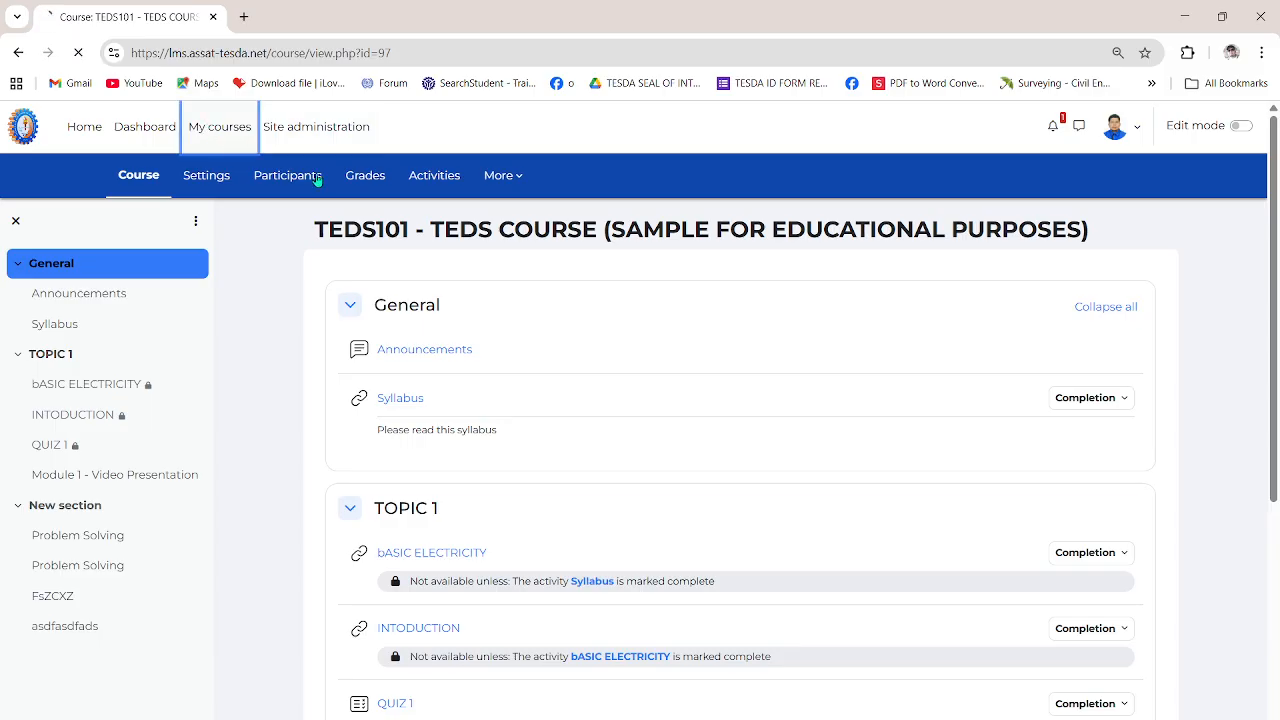
{"action": "scroll", "coordinate": [737, 451], "scroll_direction": "down", "scroll_amount": 1}
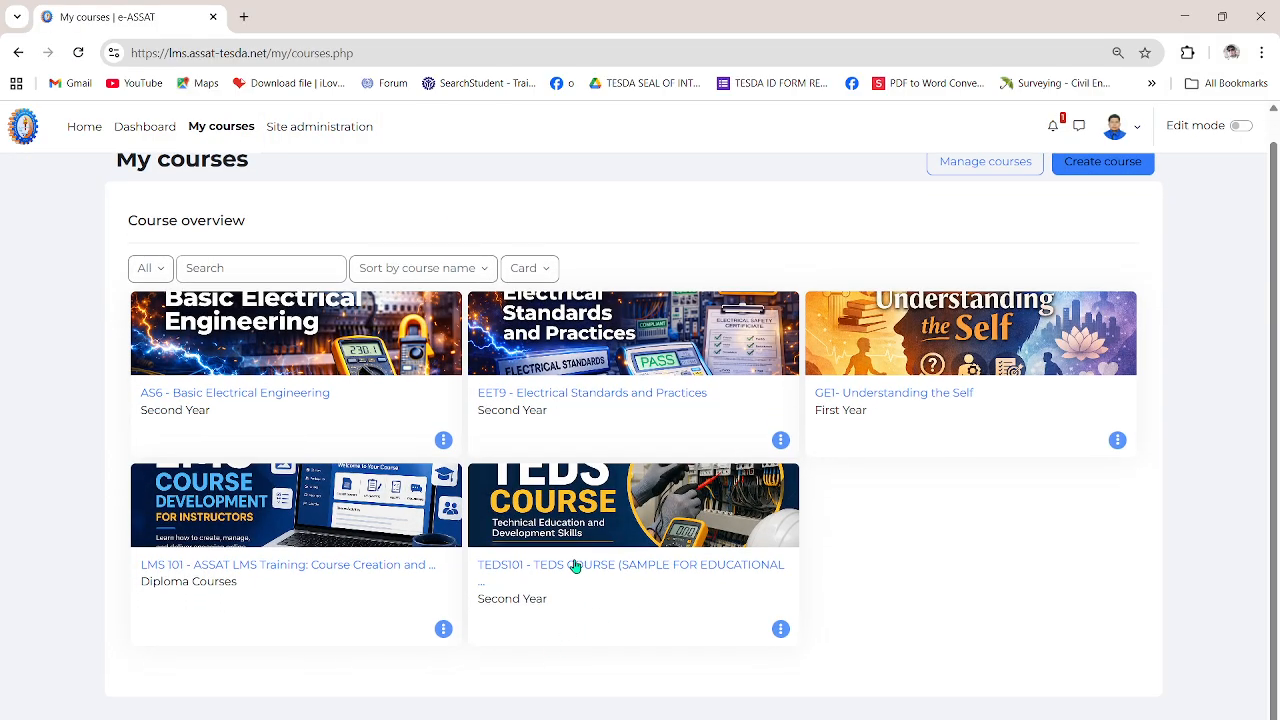
{"action": "left_click", "coordinate": [575, 566]}
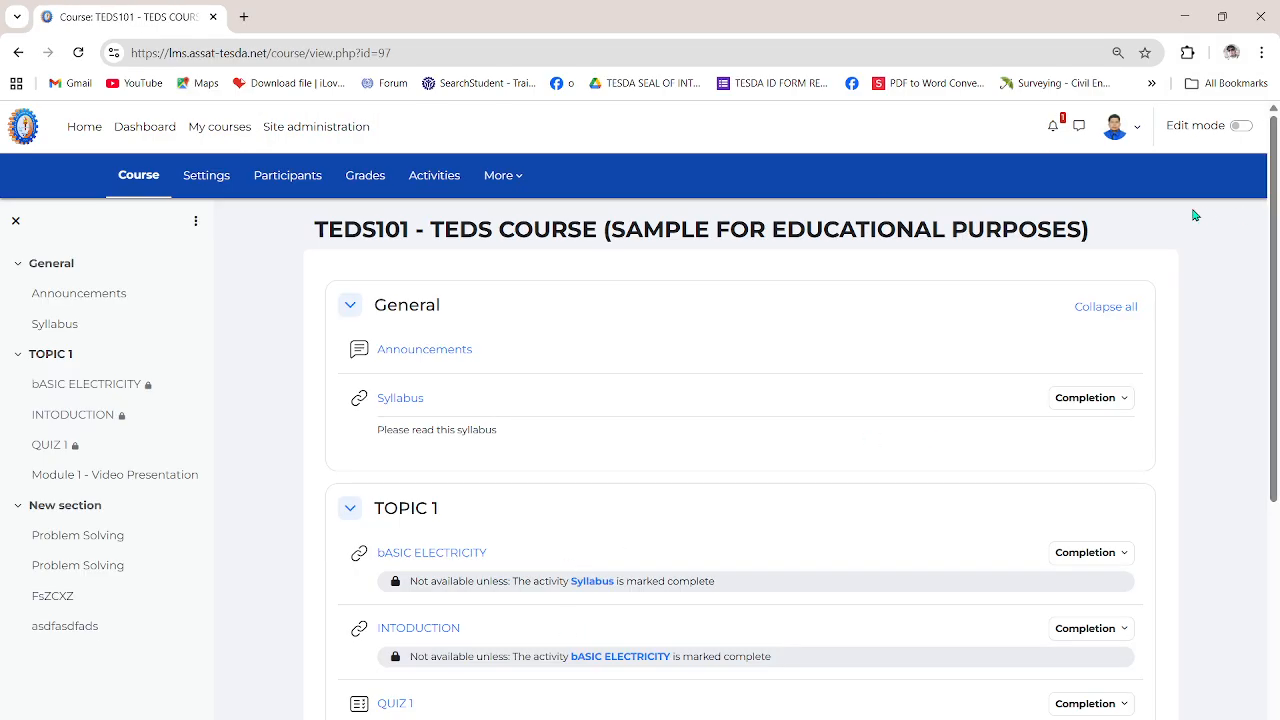
{"action": "left_click", "coordinate": [1240, 126]}
{"action": "scroll", "coordinate": [640, 439], "scroll_direction": "down", "scroll_amount": 2}
{"action": "scroll", "coordinate": [640, 439], "scroll_direction": "down", "scroll_amount": 6}
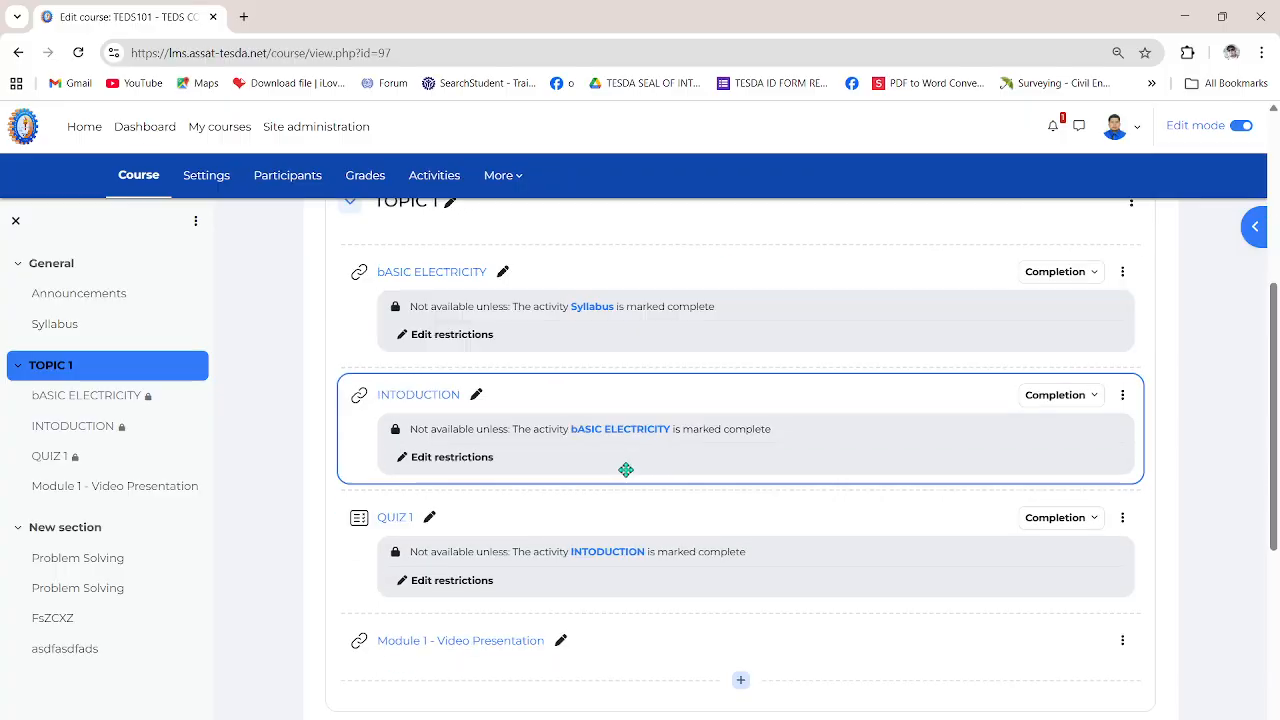
{"action": "scroll", "coordinate": [717, 500], "scroll_direction": "up", "scroll_amount": 8}
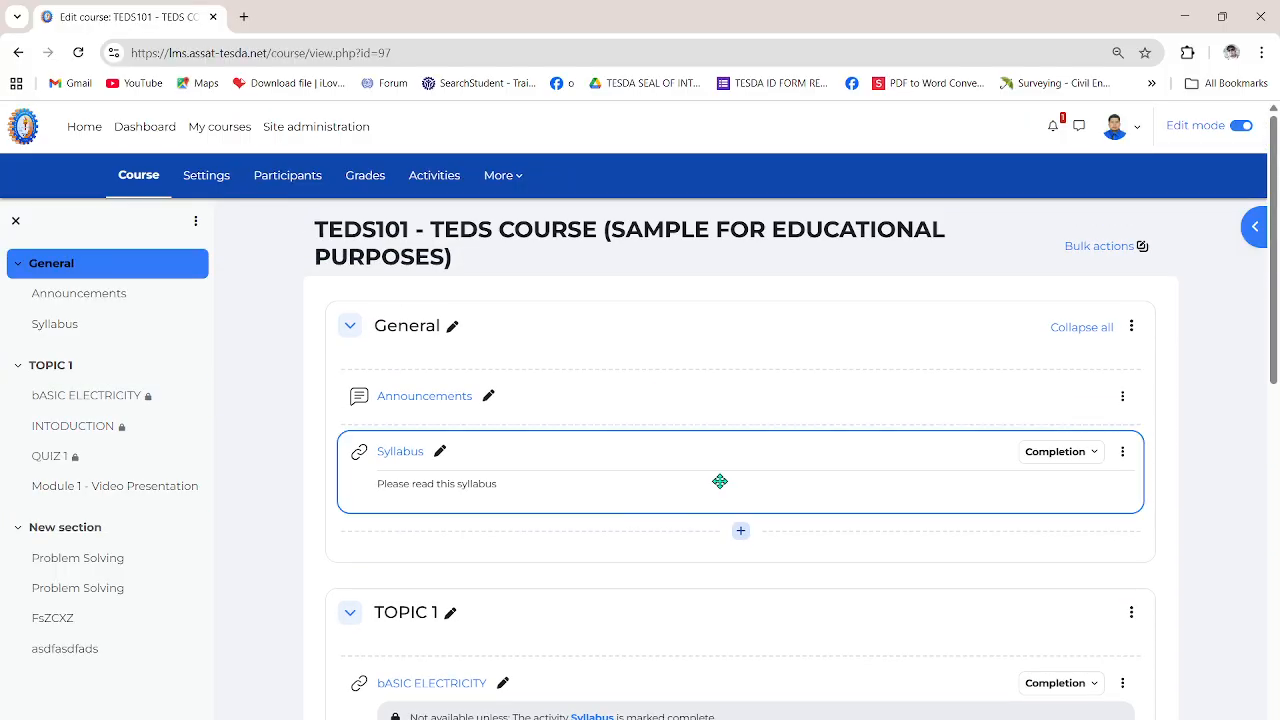
- Add a File resource to the General section and name it Course Syllabus
{"action": "left_click", "coordinate": [741, 532]}
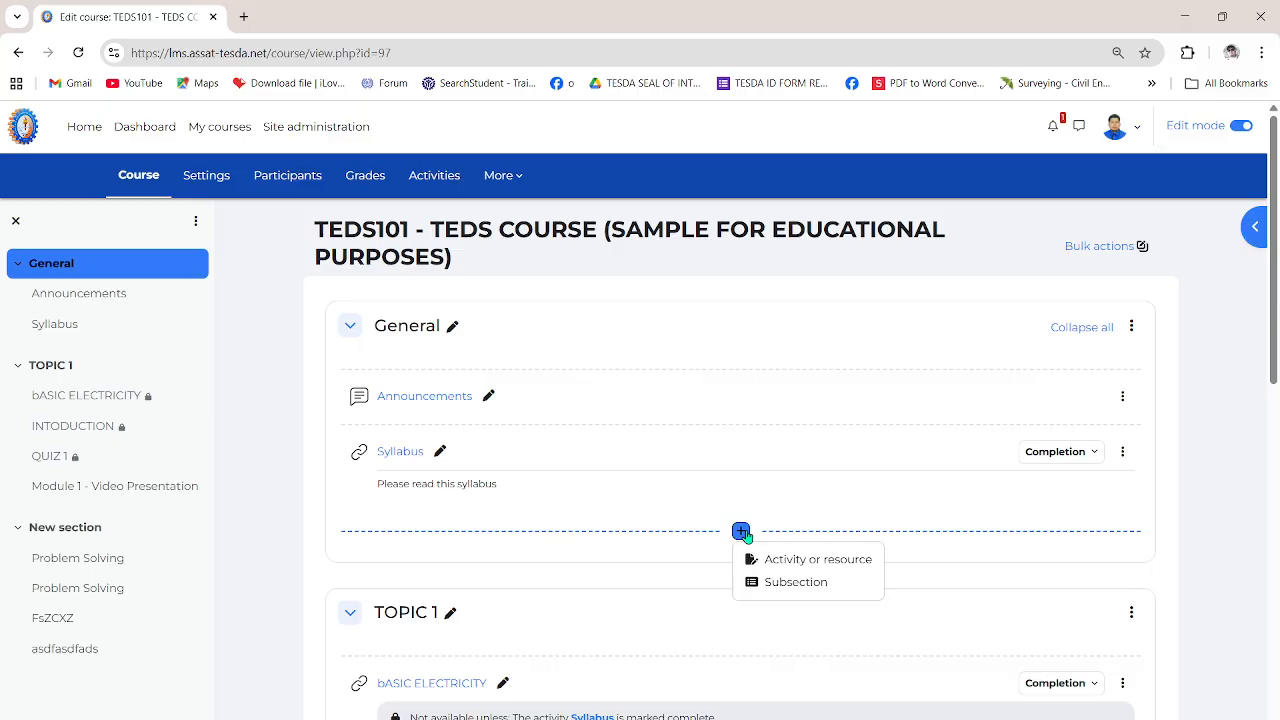
{"action": "left_click", "coordinate": [818, 562]}
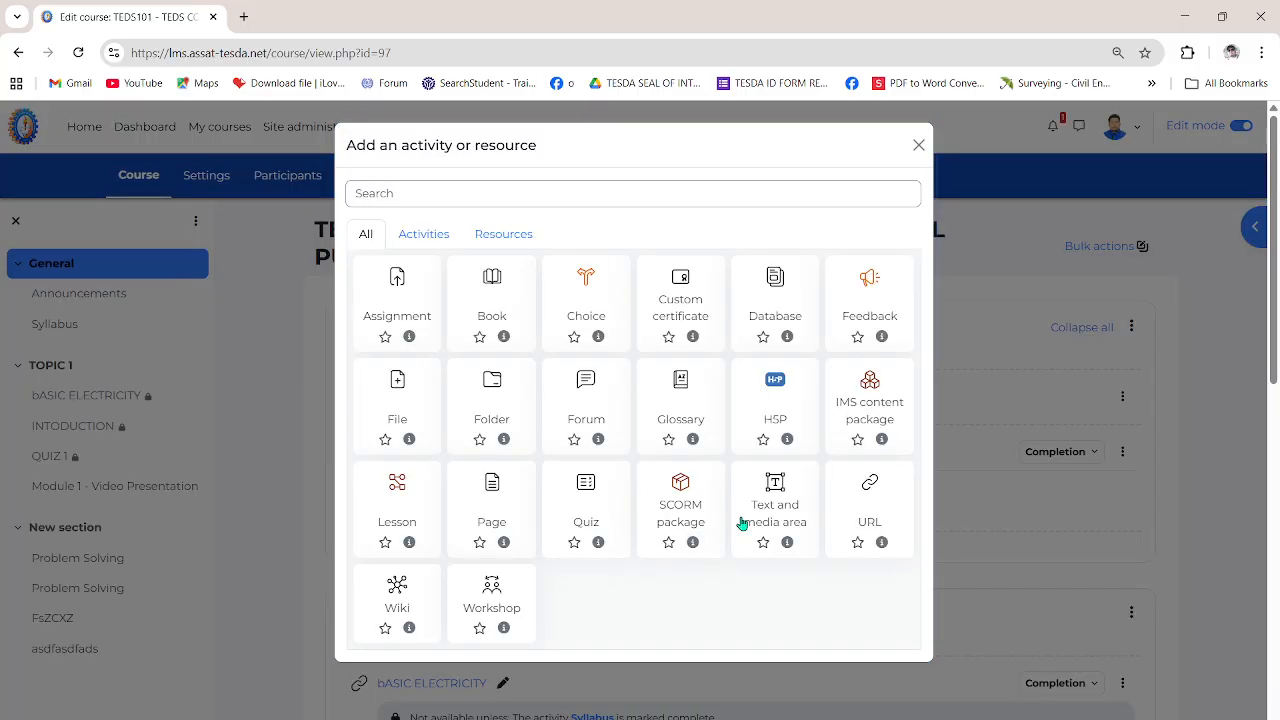
{"action": "left_click", "coordinate": [401, 396]}
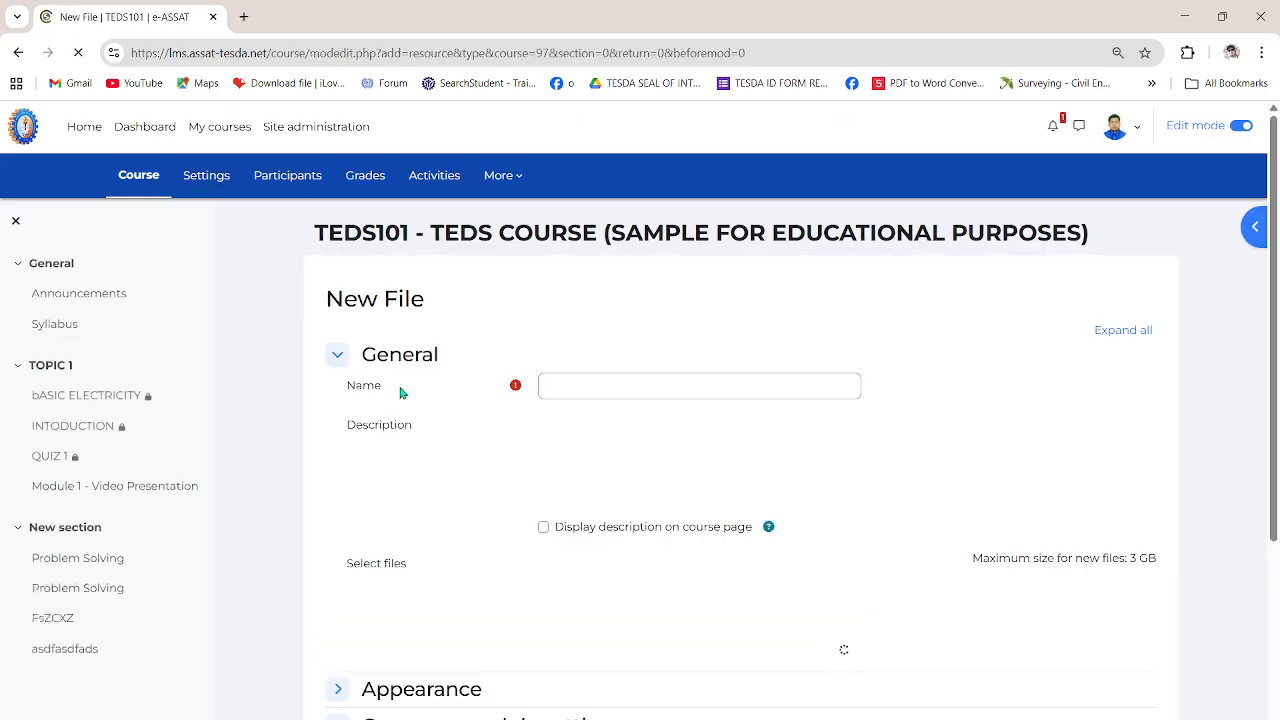
{"action": "left_click", "coordinate": [615, 384]}
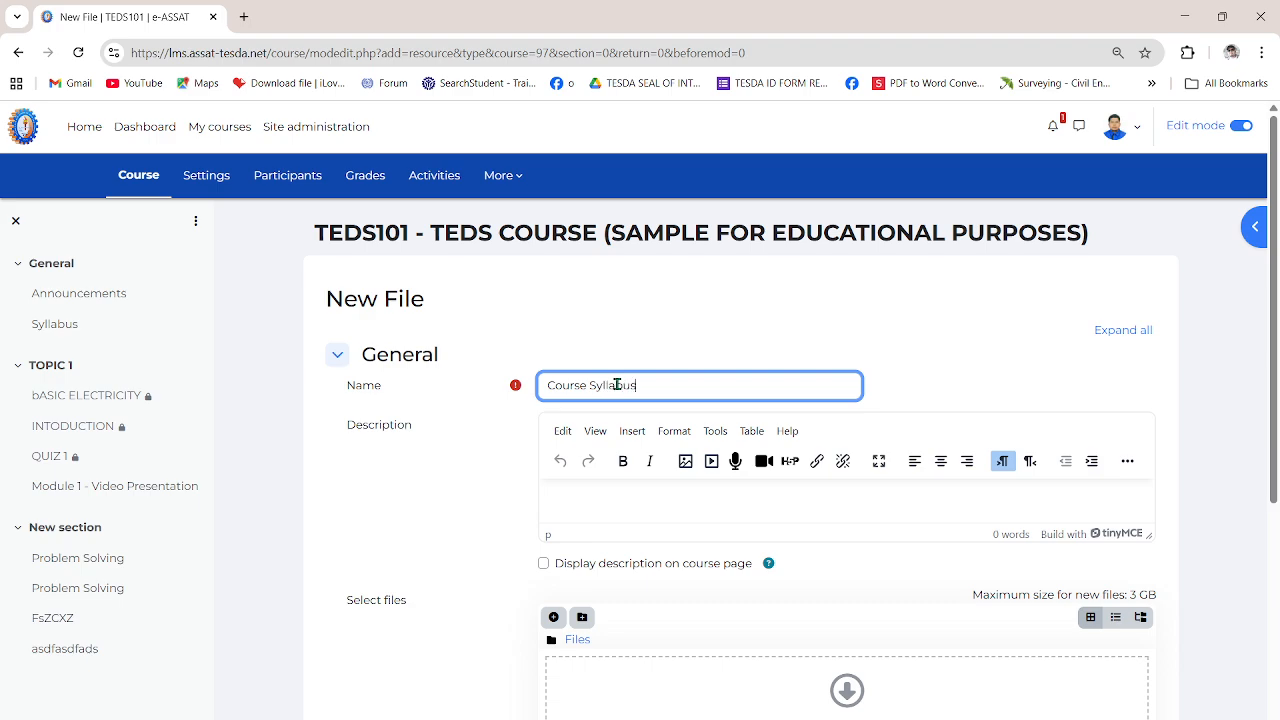
- Enter the description "Please read this Syllabus" and enable displaying it on the course page
{"action": "scroll", "coordinate": [590, 515], "scroll_direction": "down", "scroll_amount": 2}
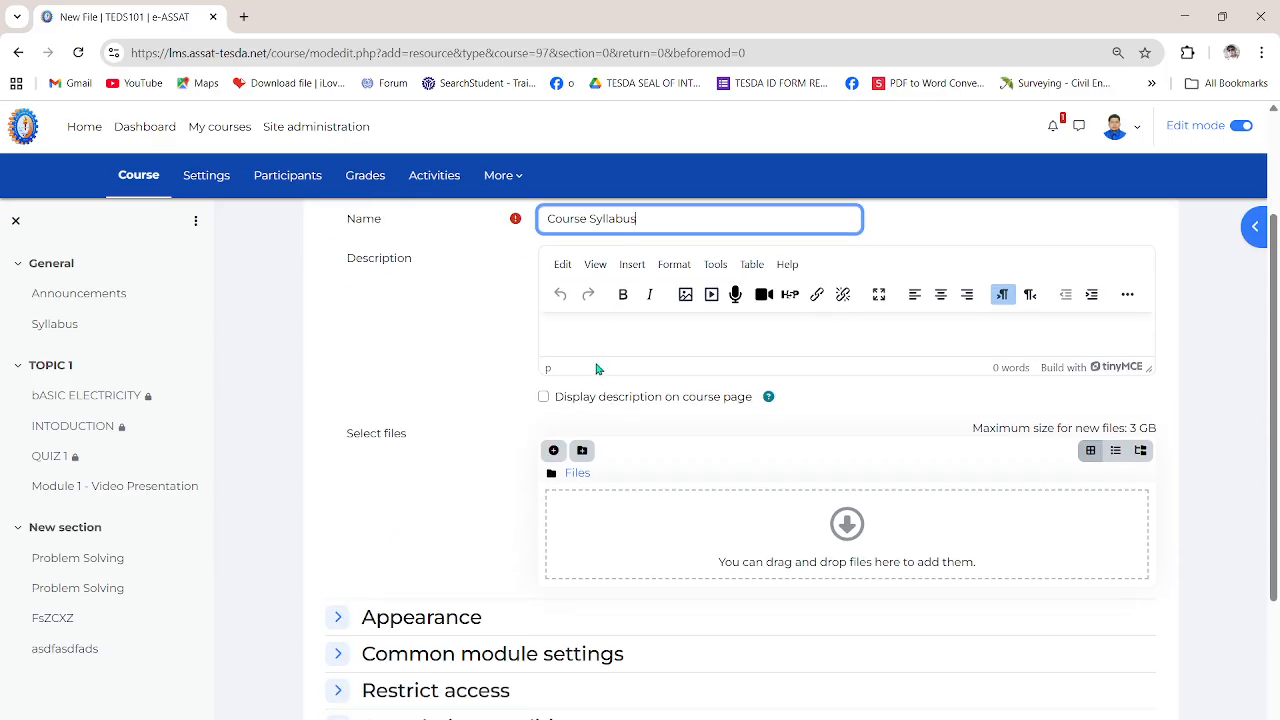
{"action": "left_click", "coordinate": [611, 344]}
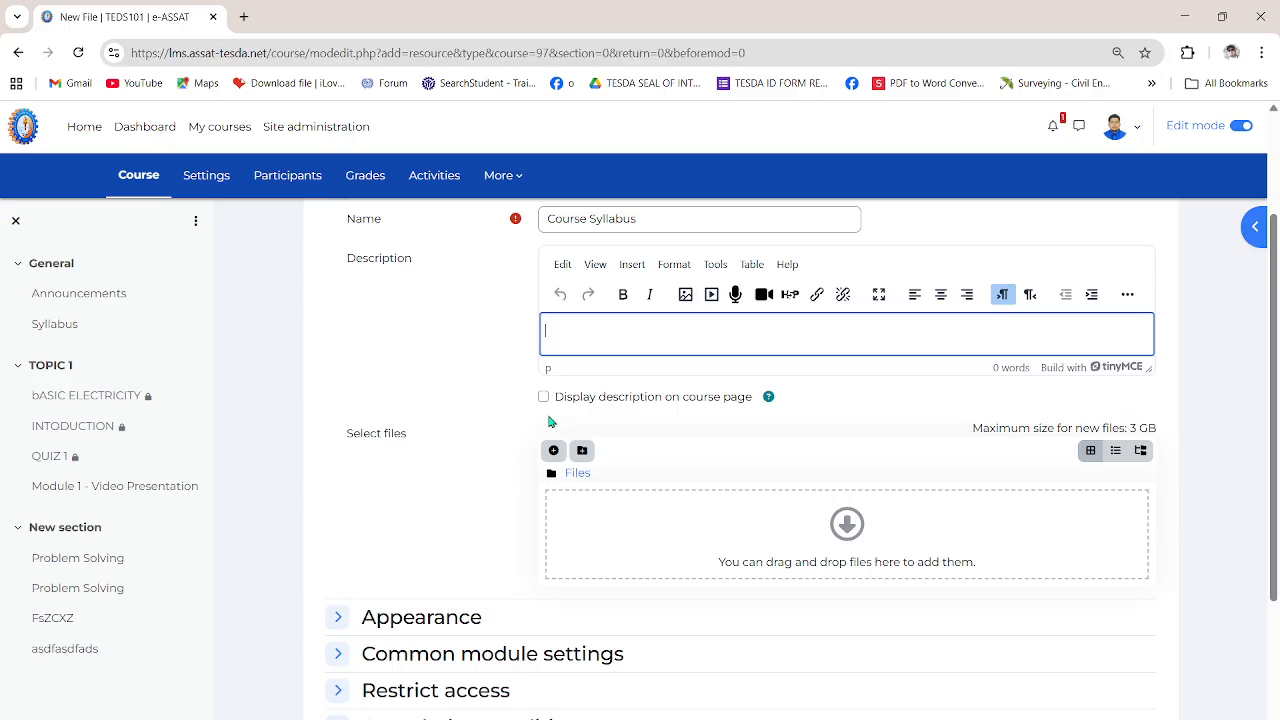
{"action": "left_click", "coordinate": [544, 397]}
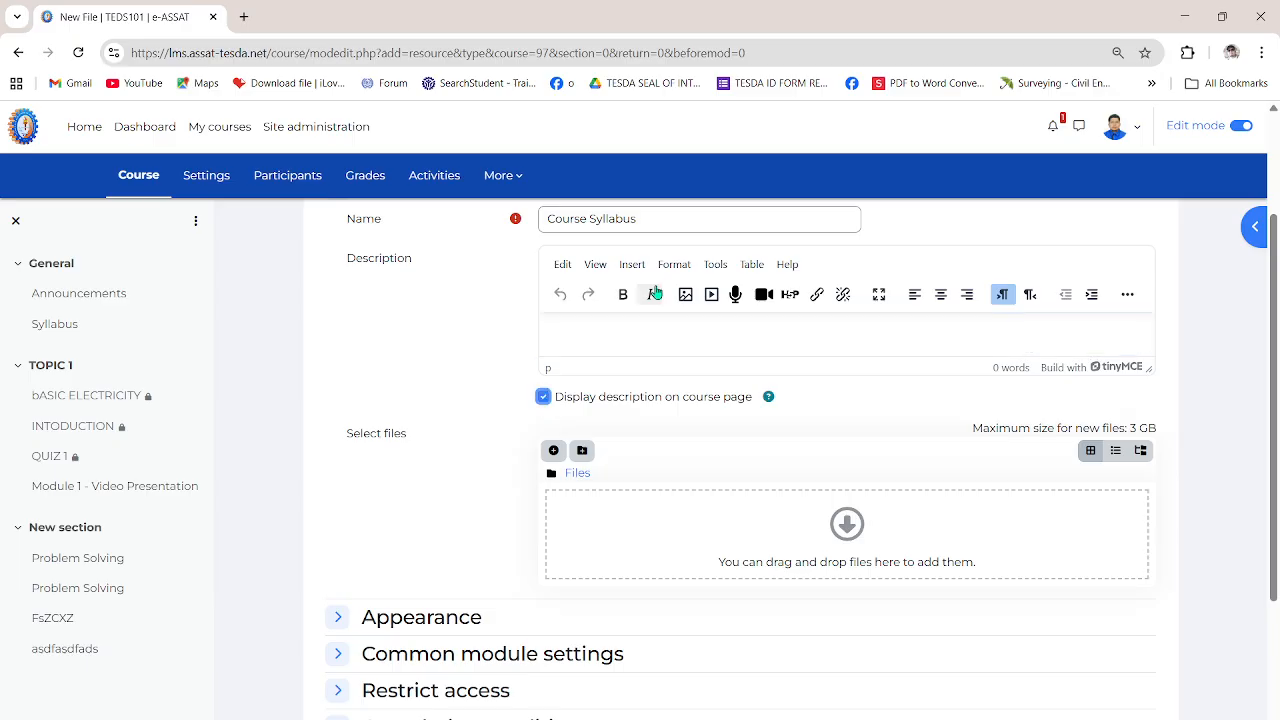
{"action": "left_click", "coordinate": [615, 346]}
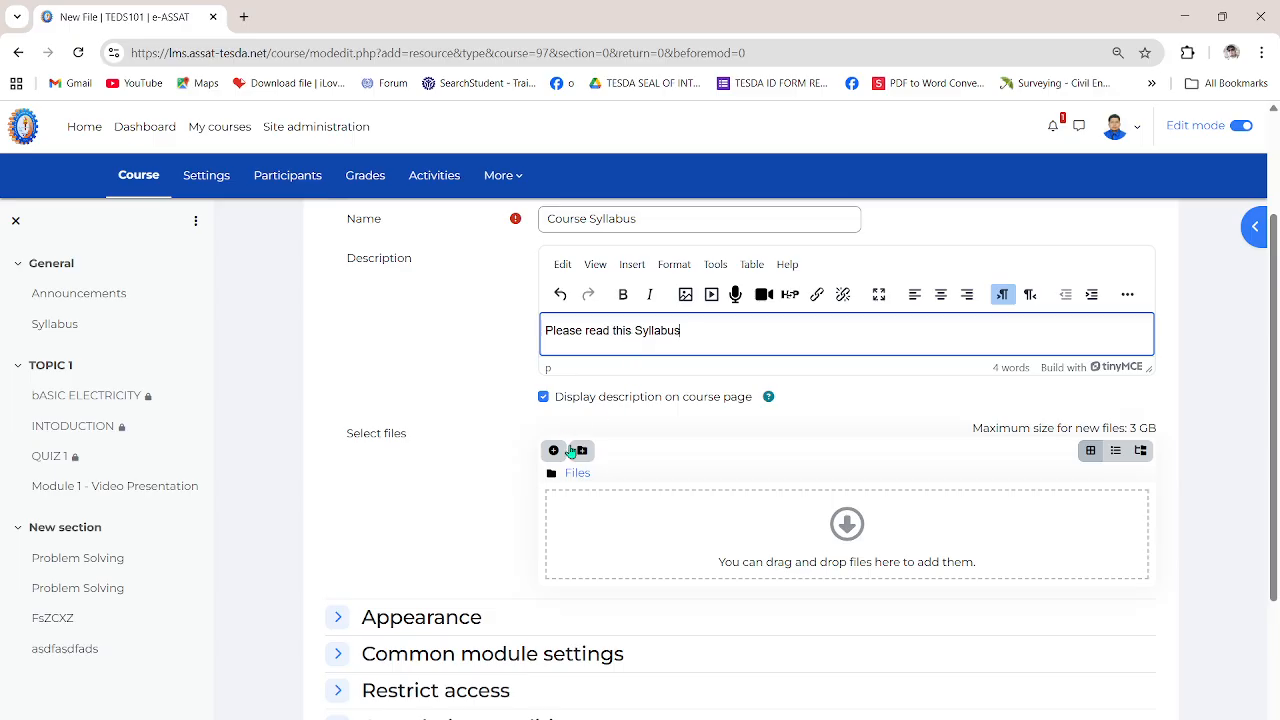
- Upload AUTOMOTIVE.pdf from the computer as the Course Syllabus file
{"action": "scroll", "coordinate": [585, 460], "scroll_direction": "down", "scroll_amount": 1}
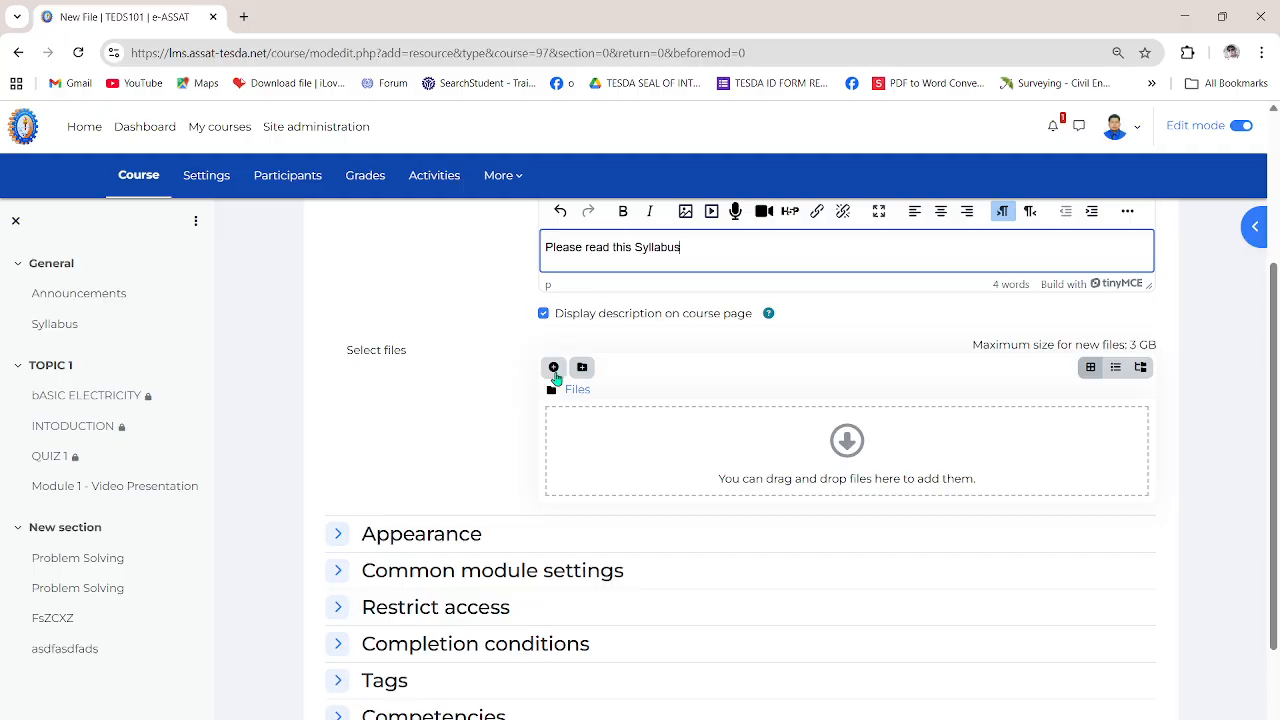
{"action": "left_click", "coordinate": [553, 368]}
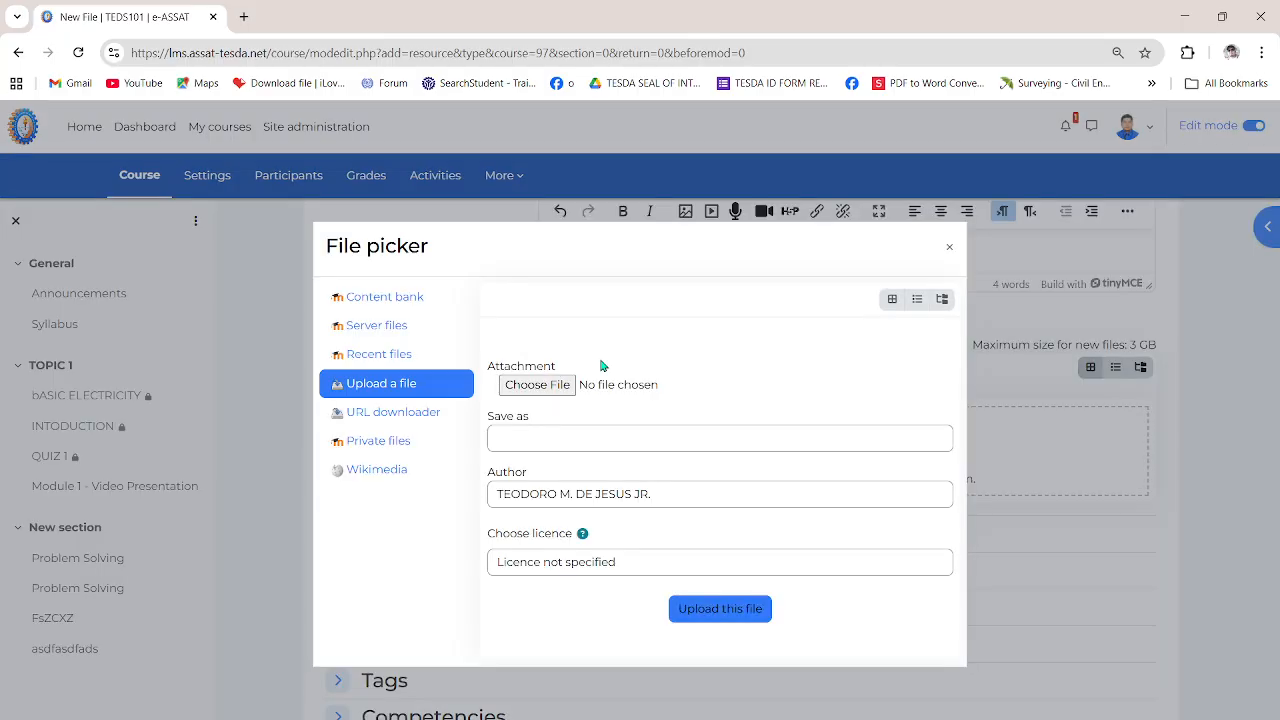
{"action": "left_click", "coordinate": [531, 394]}
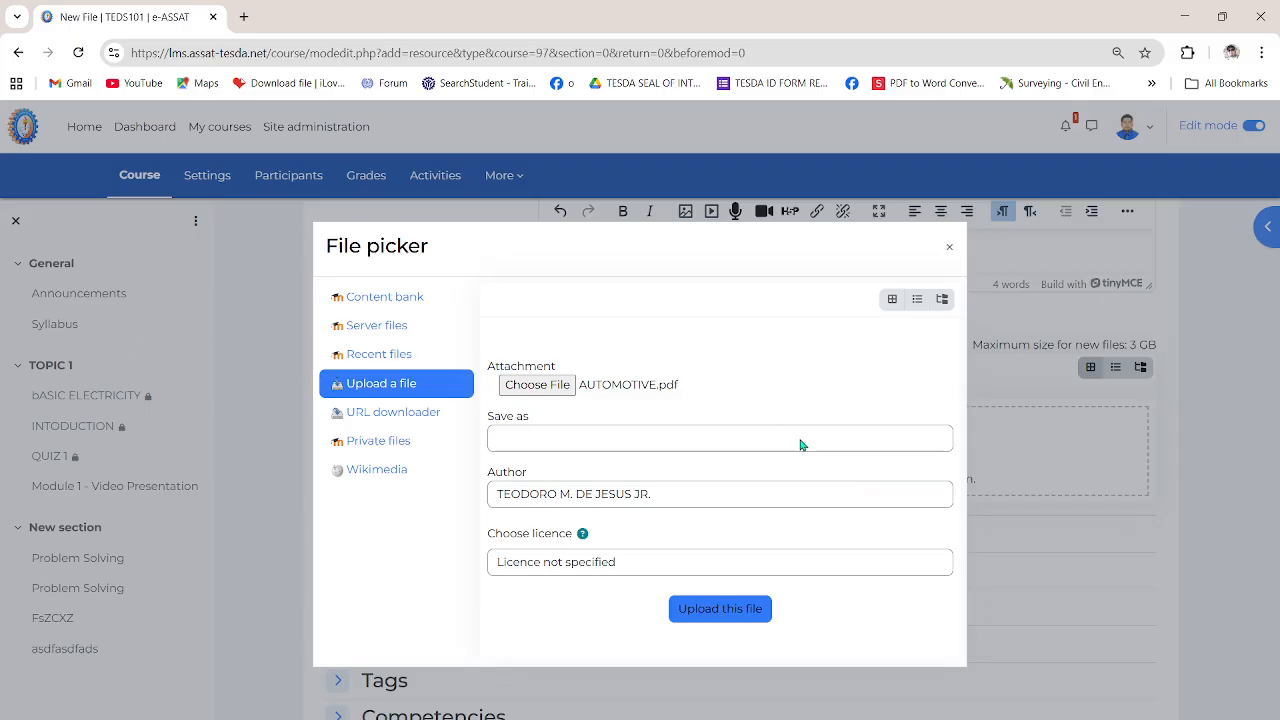
{"action": "left_click", "coordinate": [739, 618]}
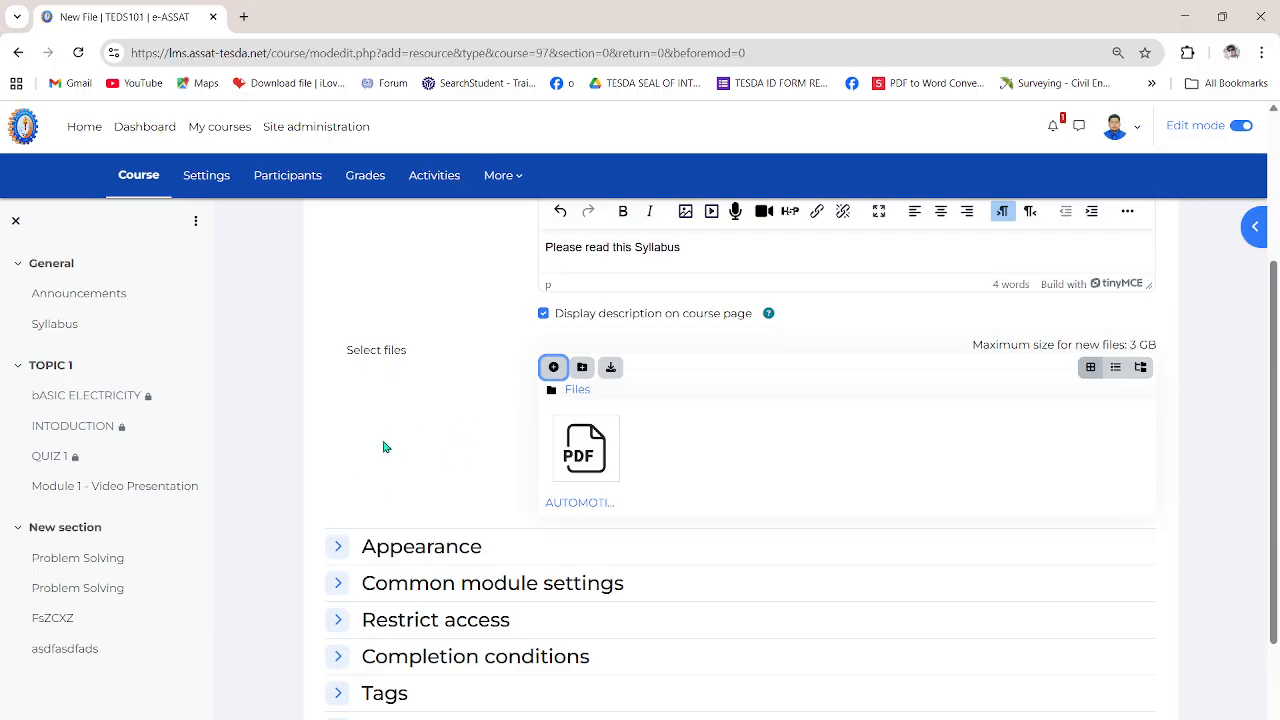
- Set the file's Display option in the Appearance settings to Embed
{"action": "left_click", "coordinate": [338, 546]}
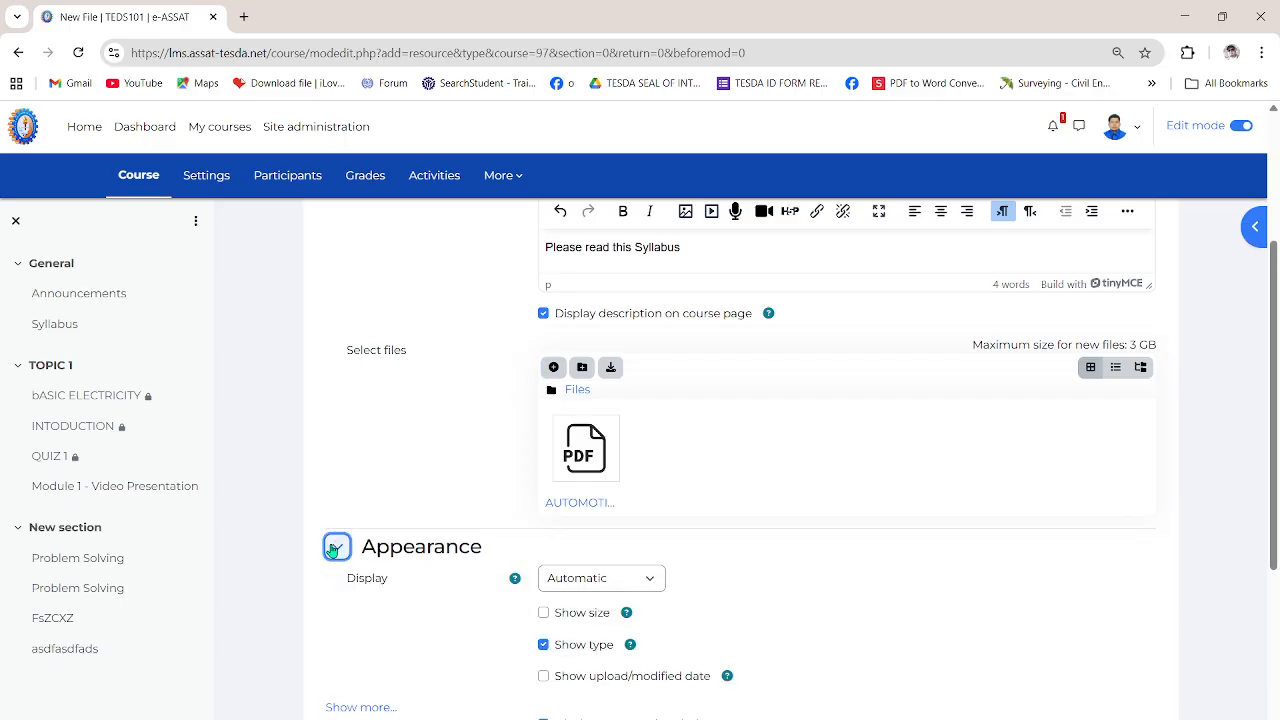
{"action": "scroll", "coordinate": [654, 580], "scroll_direction": "down", "scroll_amount": 1}
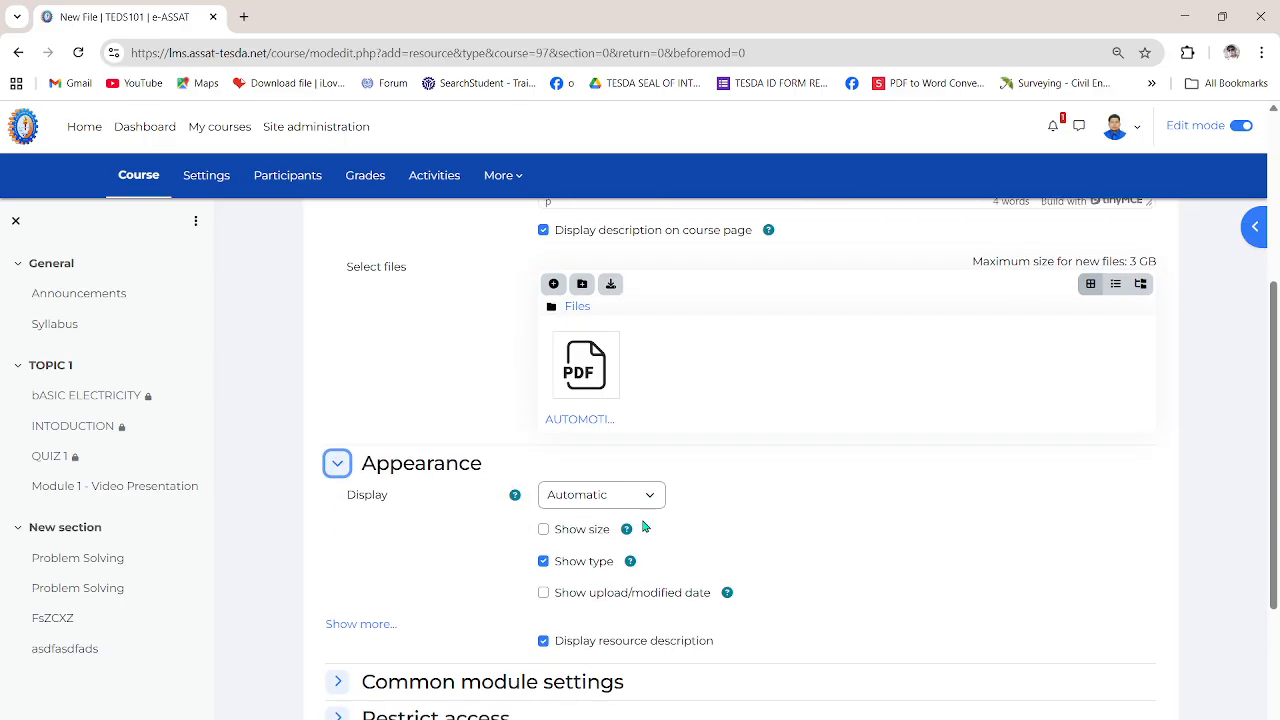
{"action": "left_click", "coordinate": [651, 506]}
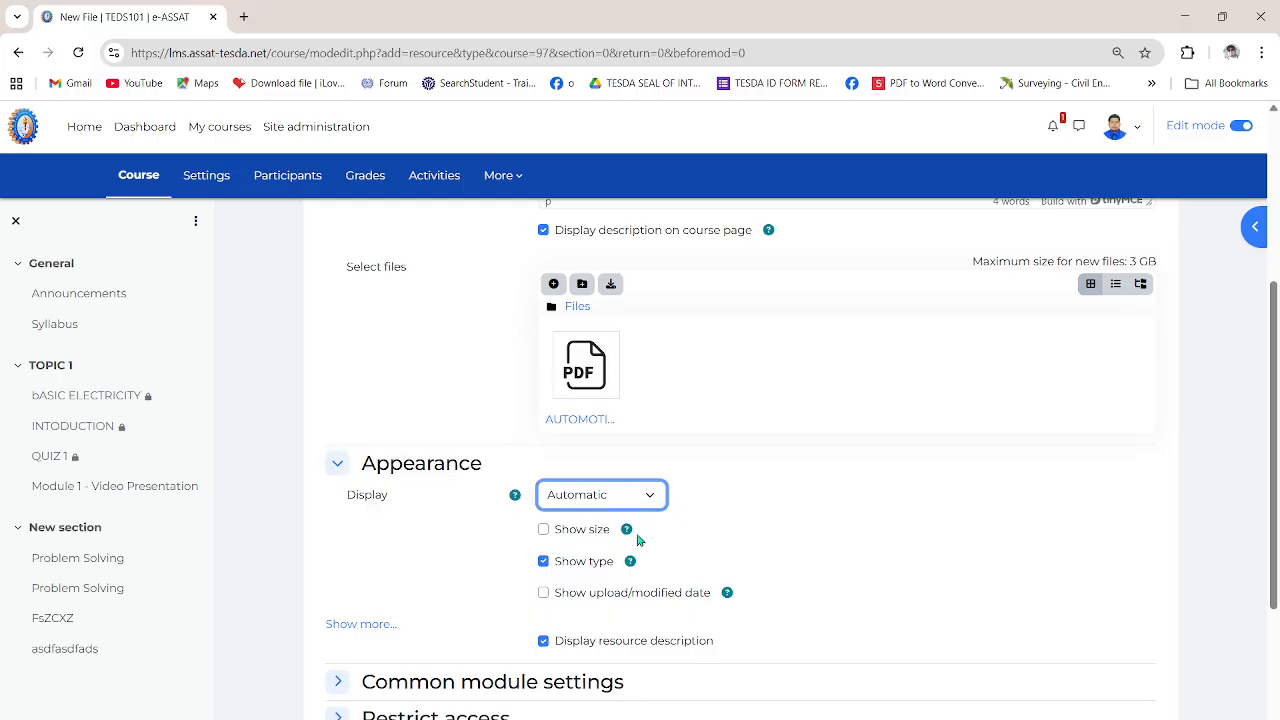
{"action": "left_click", "coordinate": [631, 545]}
- Set the completion conditions to Add requirements and require students to view the activity
{"action": "scroll", "coordinate": [735, 497], "scroll_direction": "down", "scroll_amount": 1}
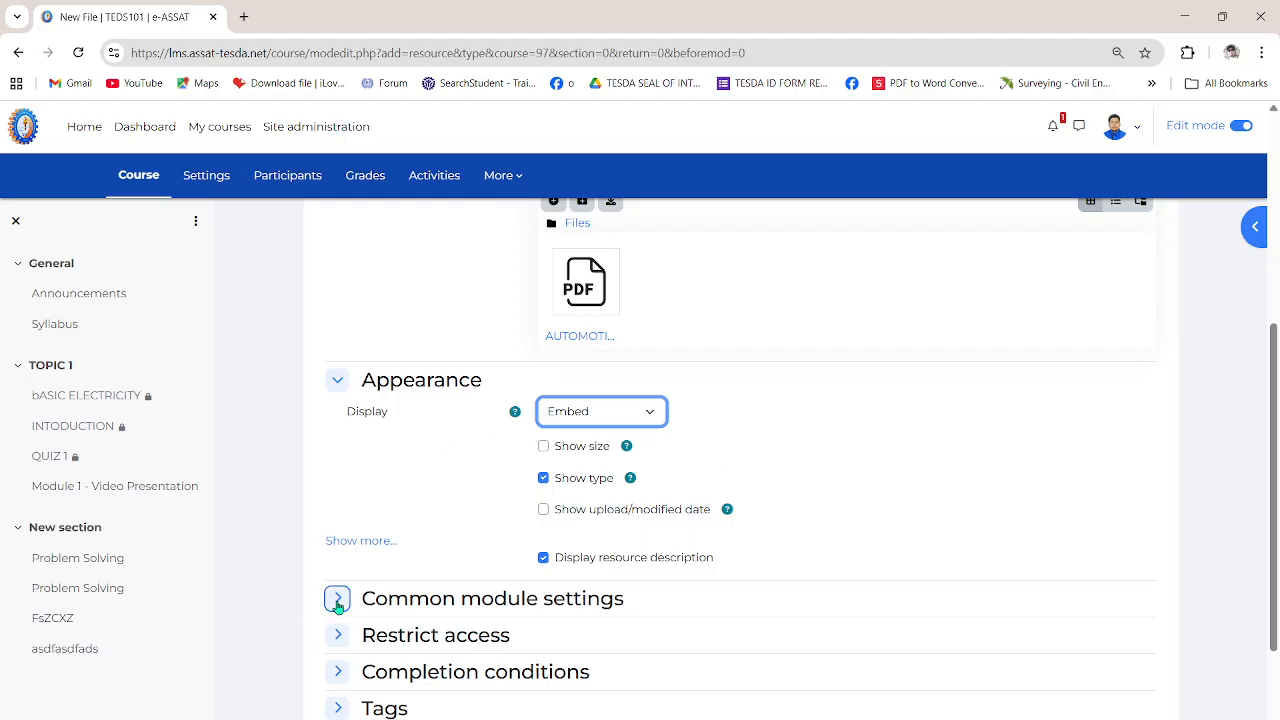
{"action": "scroll", "coordinate": [336, 594], "scroll_direction": "down", "scroll_amount": 1}
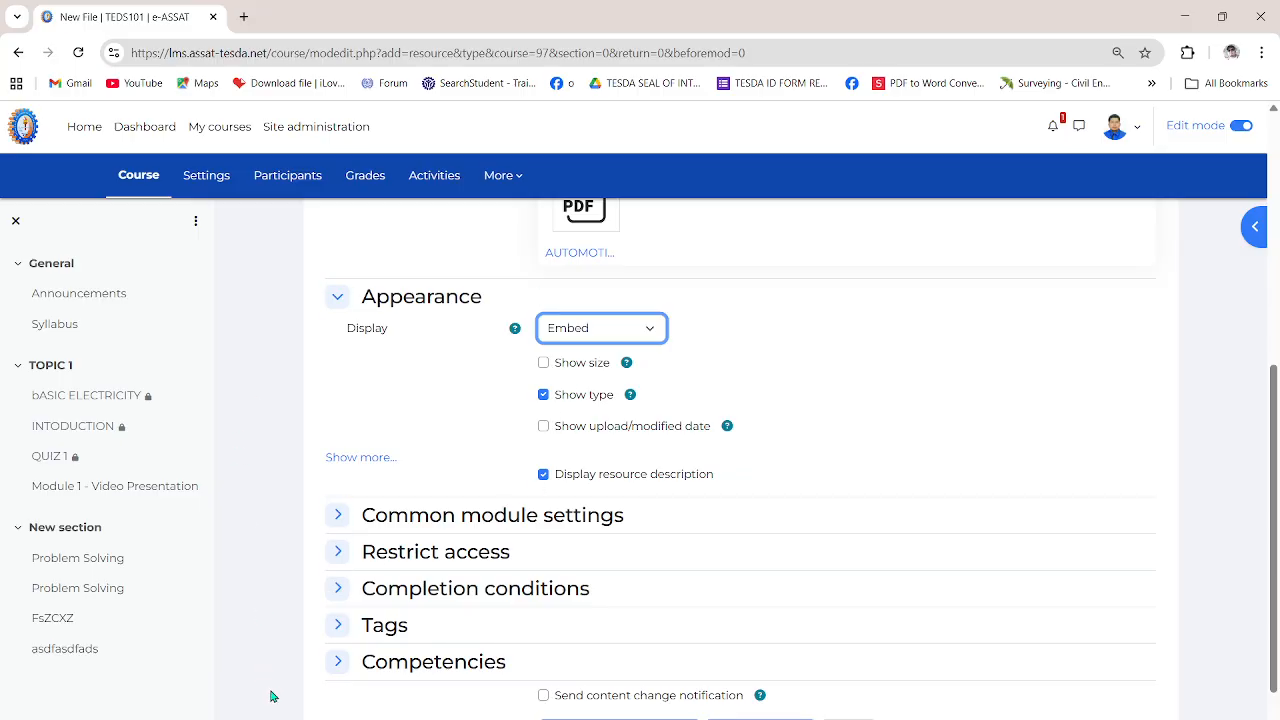
{"action": "left_click", "coordinate": [337, 588]}
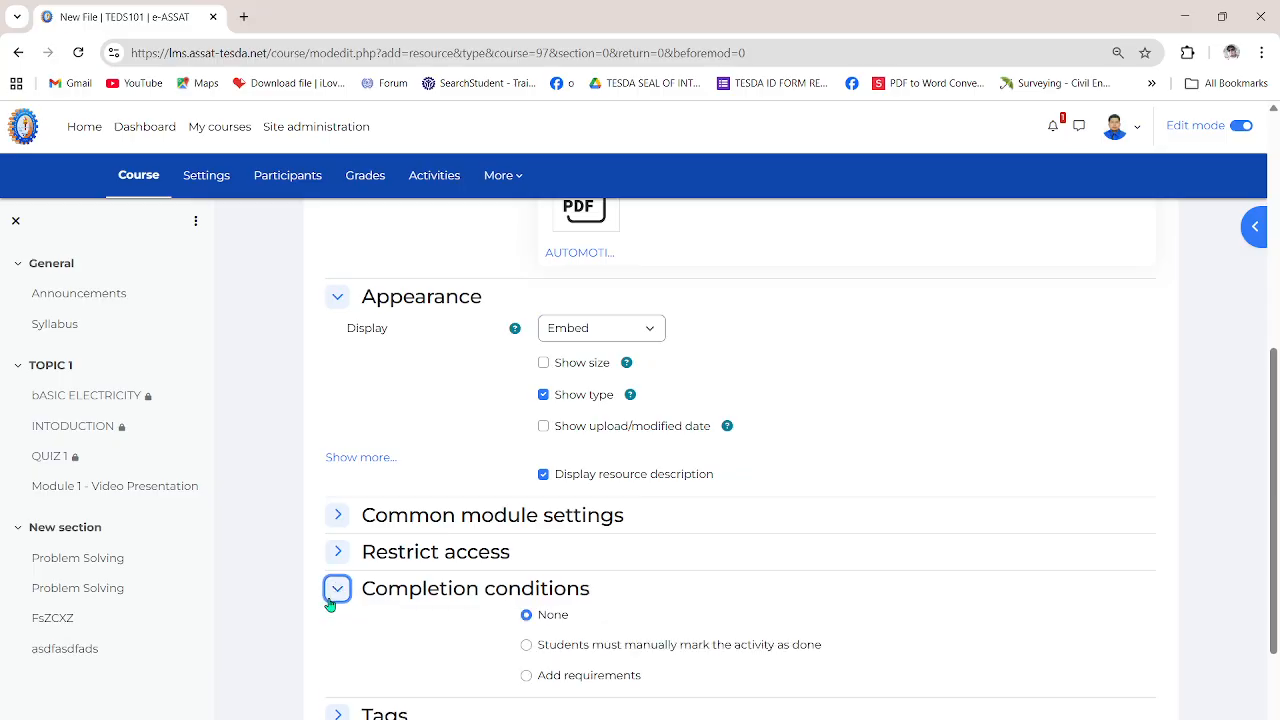
{"action": "left_click", "coordinate": [527, 675]}
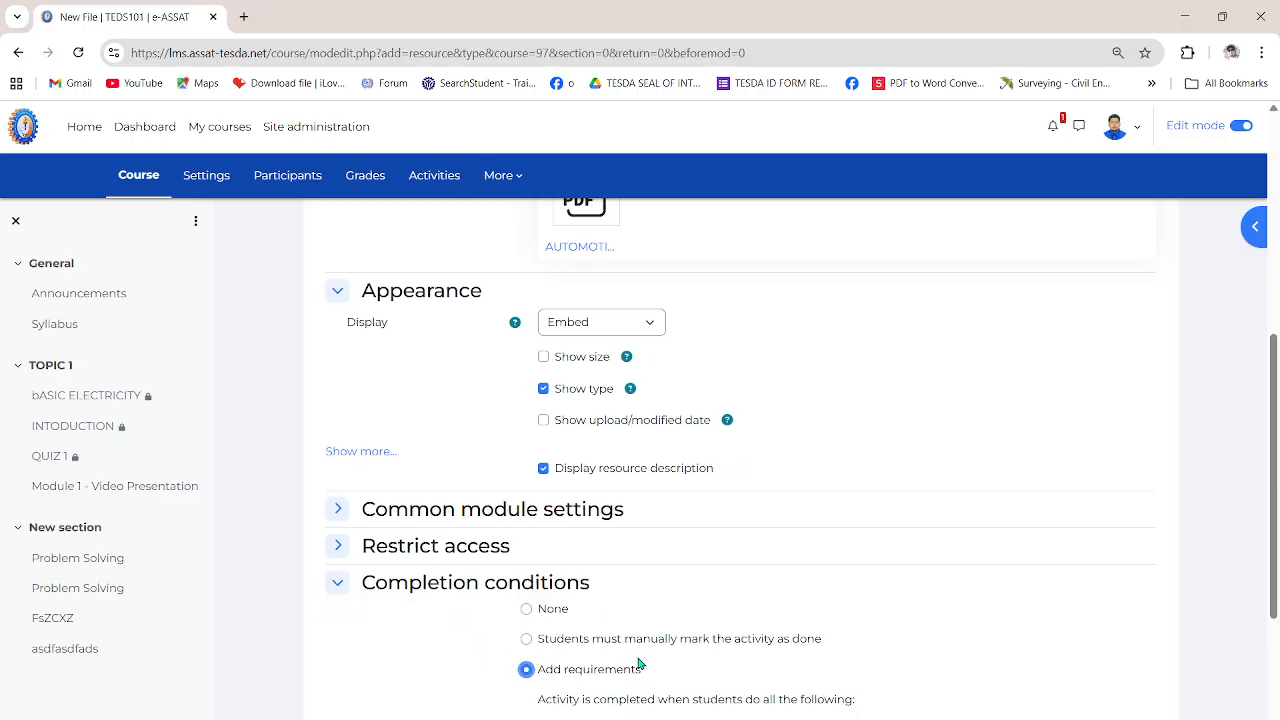
{"action": "scroll", "coordinate": [597, 600], "scroll_direction": "down", "scroll_amount": 2}
{"action": "left_click", "coordinate": [543, 568]}
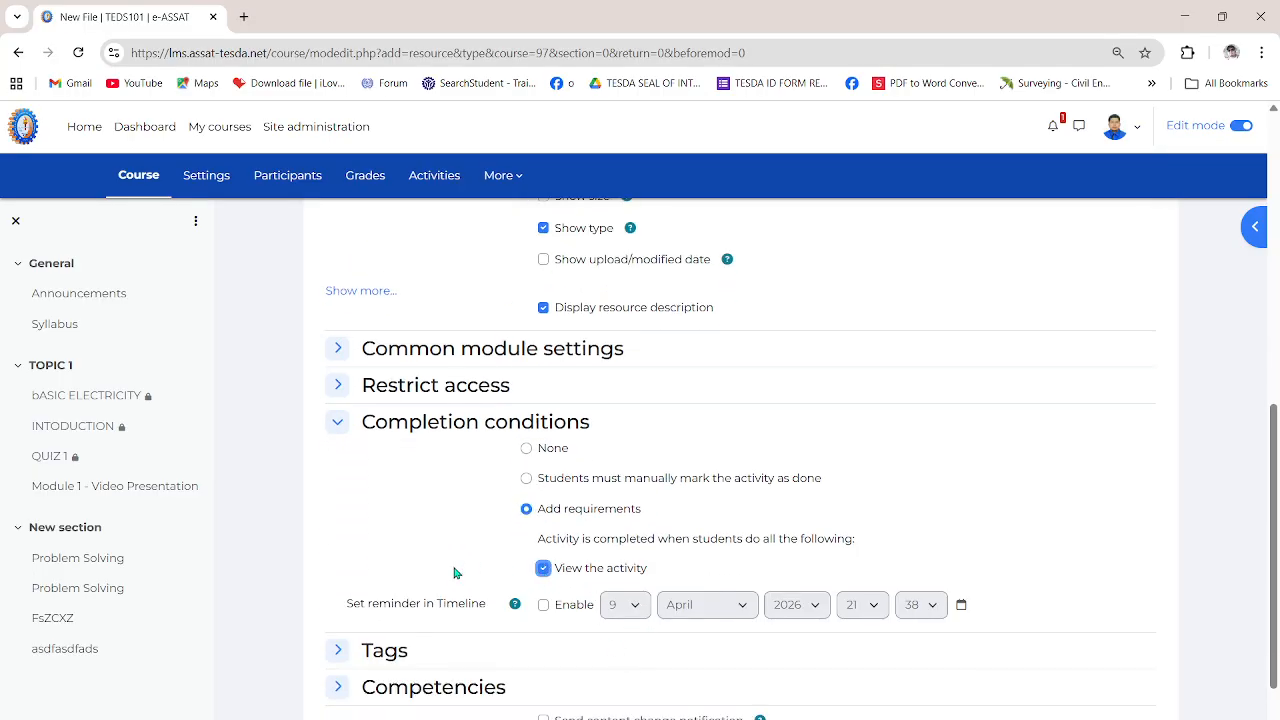
{"action": "scroll", "coordinate": [391, 534], "scroll_direction": "down", "scroll_amount": 1}
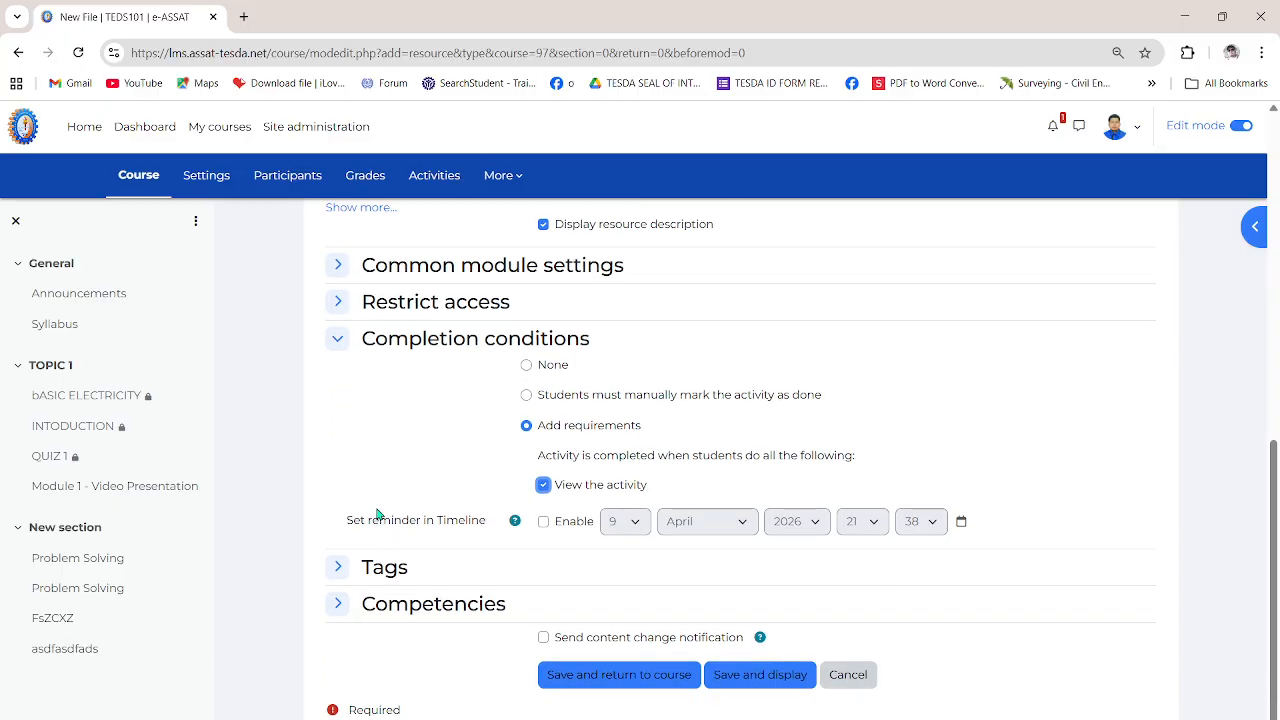
- Save the Course Syllabus resource, display it and look through the embedded PDF
{"action": "scroll", "coordinate": [397, 507], "scroll_direction": "up", "scroll_amount": 6}
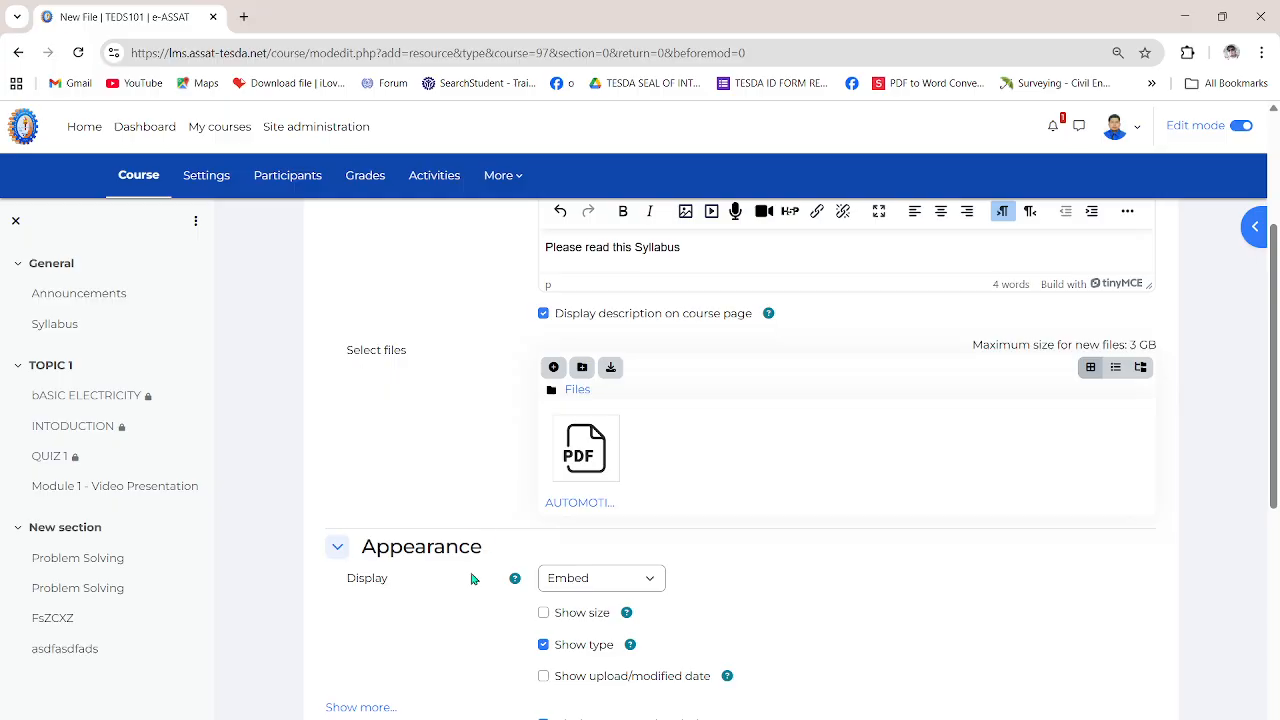
{"action": "scroll", "coordinate": [474, 576], "scroll_direction": "down", "scroll_amount": 1}
{"action": "scroll", "coordinate": [586, 583], "scroll_direction": "down", "scroll_amount": 5}
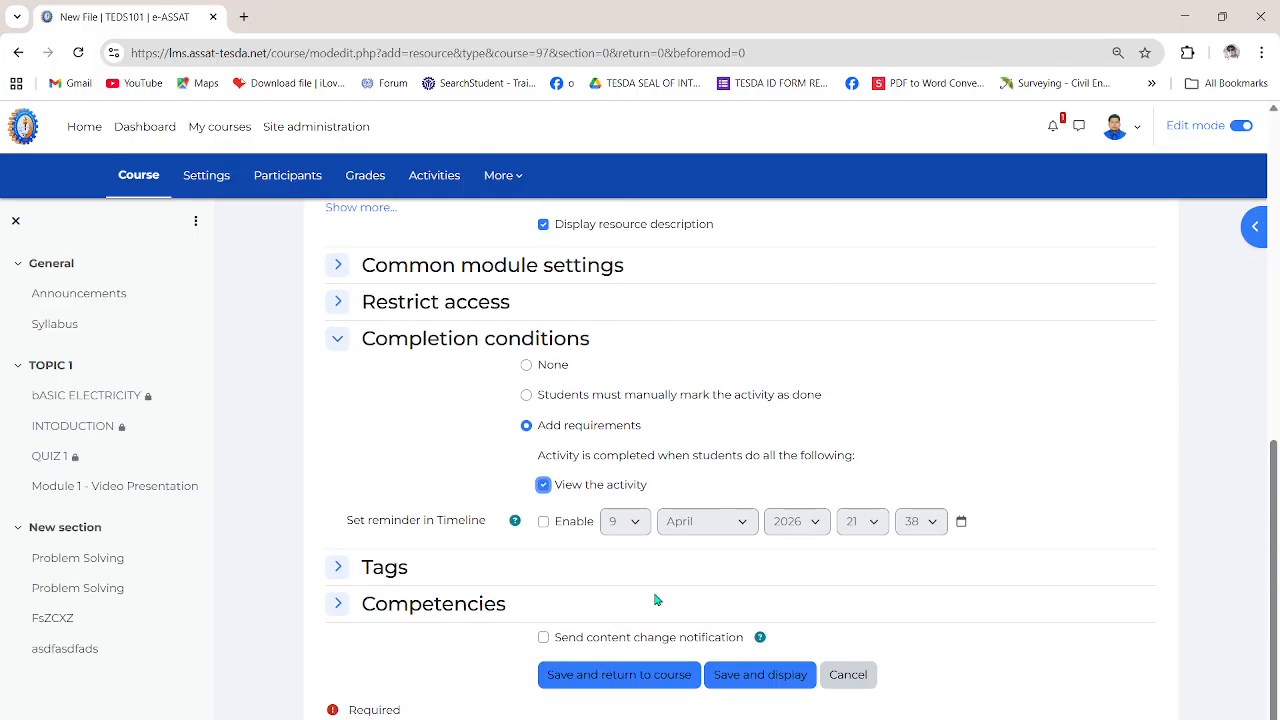
{"action": "left_click", "coordinate": [750, 677]}
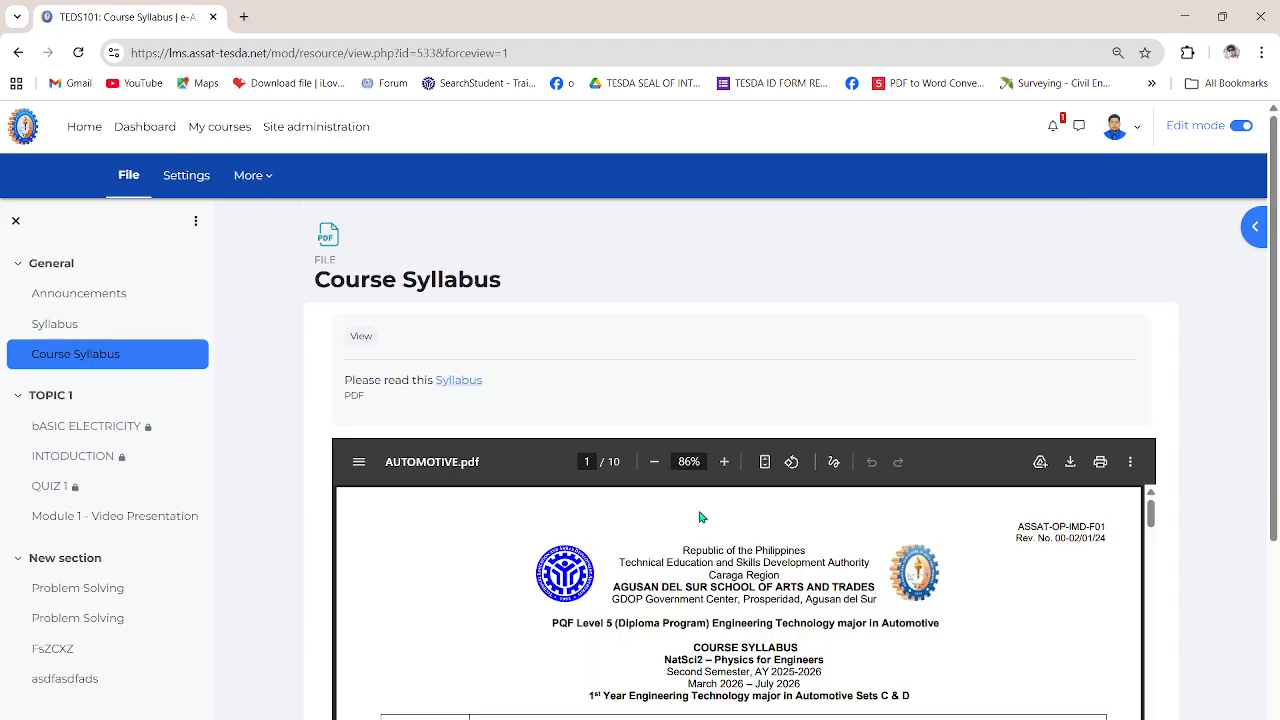
{"action": "scroll", "coordinate": [717, 514], "scroll_direction": "down", "scroll_amount": 3}
{"action": "scroll", "coordinate": [1263, 502], "scroll_direction": "down", "scroll_amount": 3}
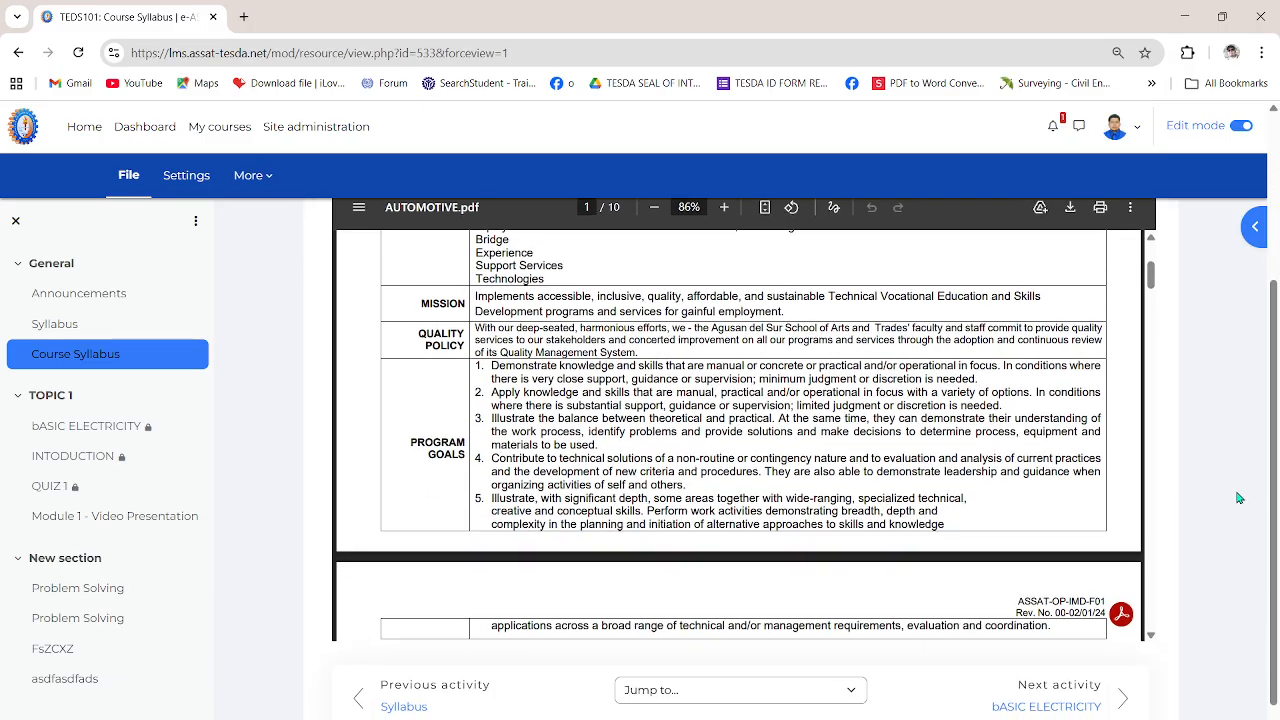
{"action": "scroll", "coordinate": [637, 438], "scroll_direction": "up", "scroll_amount": 3}
{"action": "scroll", "coordinate": [637, 438], "scroll_direction": "down", "scroll_amount": 15}
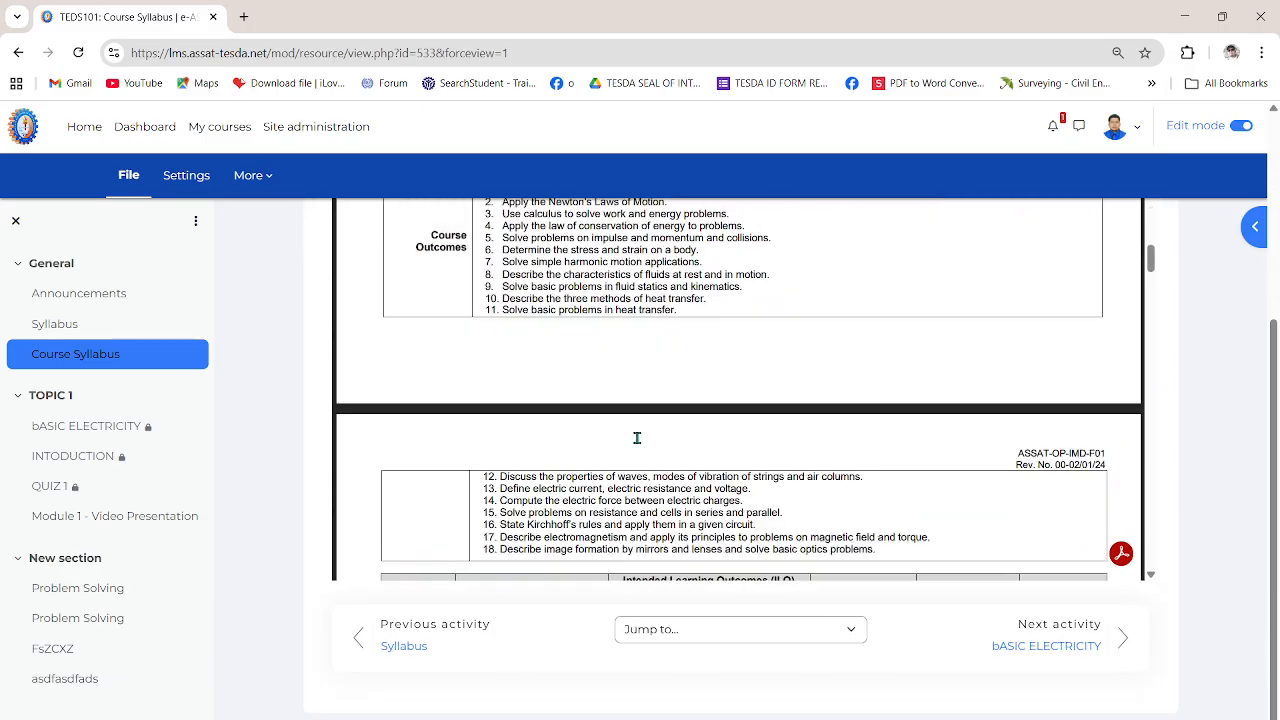
- Read through the embedded AUTOMOTIVE.pdf syllabus to its last page and return to the first page
{"action": "scroll", "coordinate": [637, 438], "scroll_direction": "down", "scroll_amount": 15}
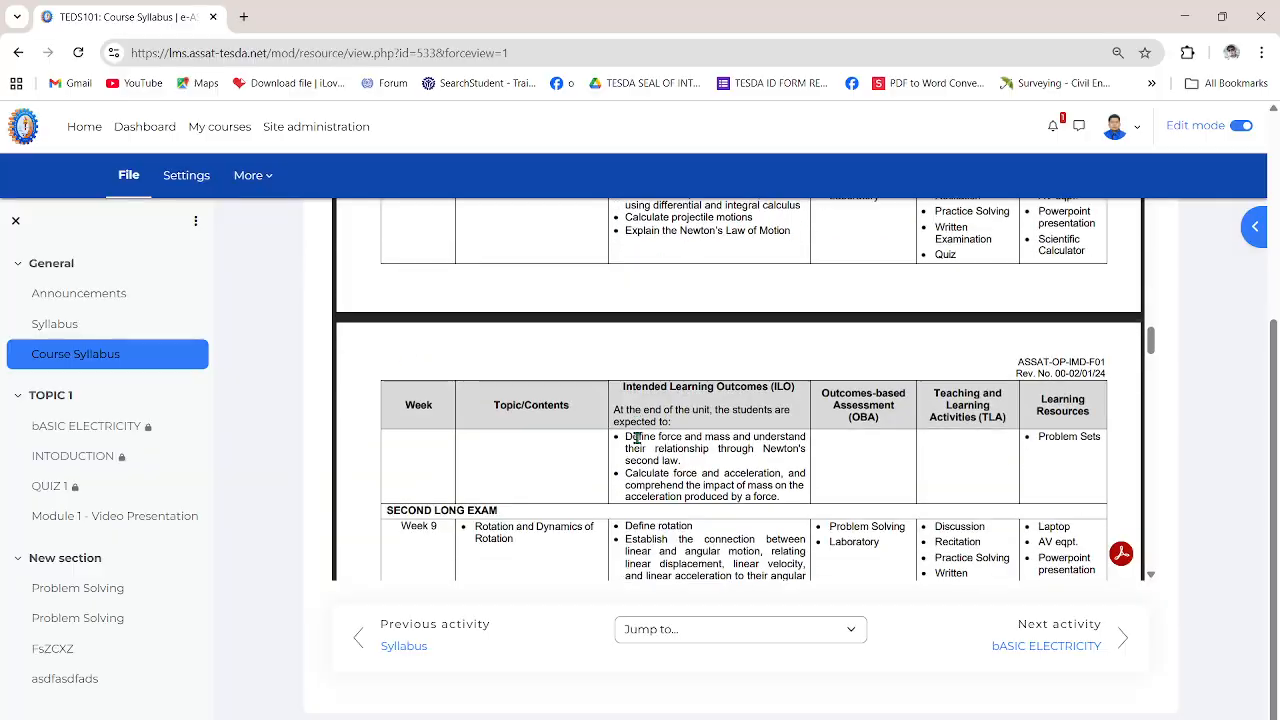
{"action": "scroll", "coordinate": [637, 438], "scroll_direction": "down", "scroll_amount": 10}
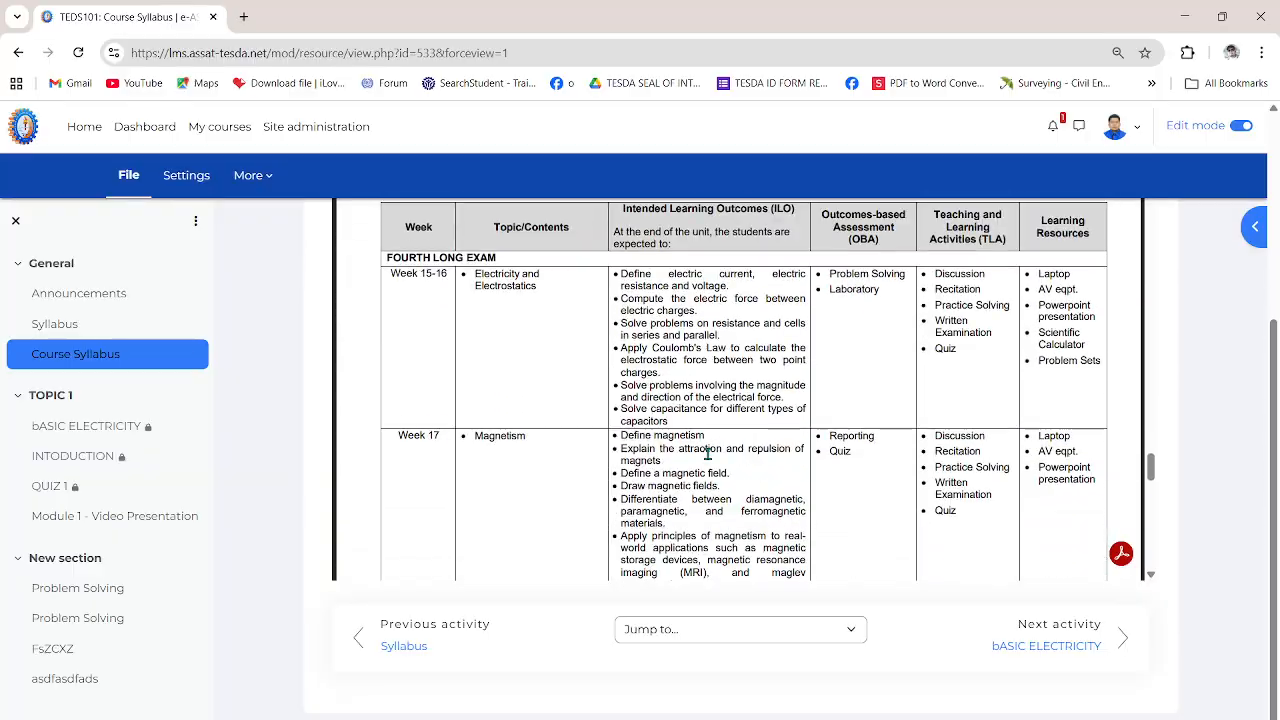
{"action": "scroll", "coordinate": [700, 449], "scroll_direction": "up", "scroll_amount": 15}
{"action": "scroll", "coordinate": [1000, 427], "scroll_direction": "up", "scroll_amount": 6}
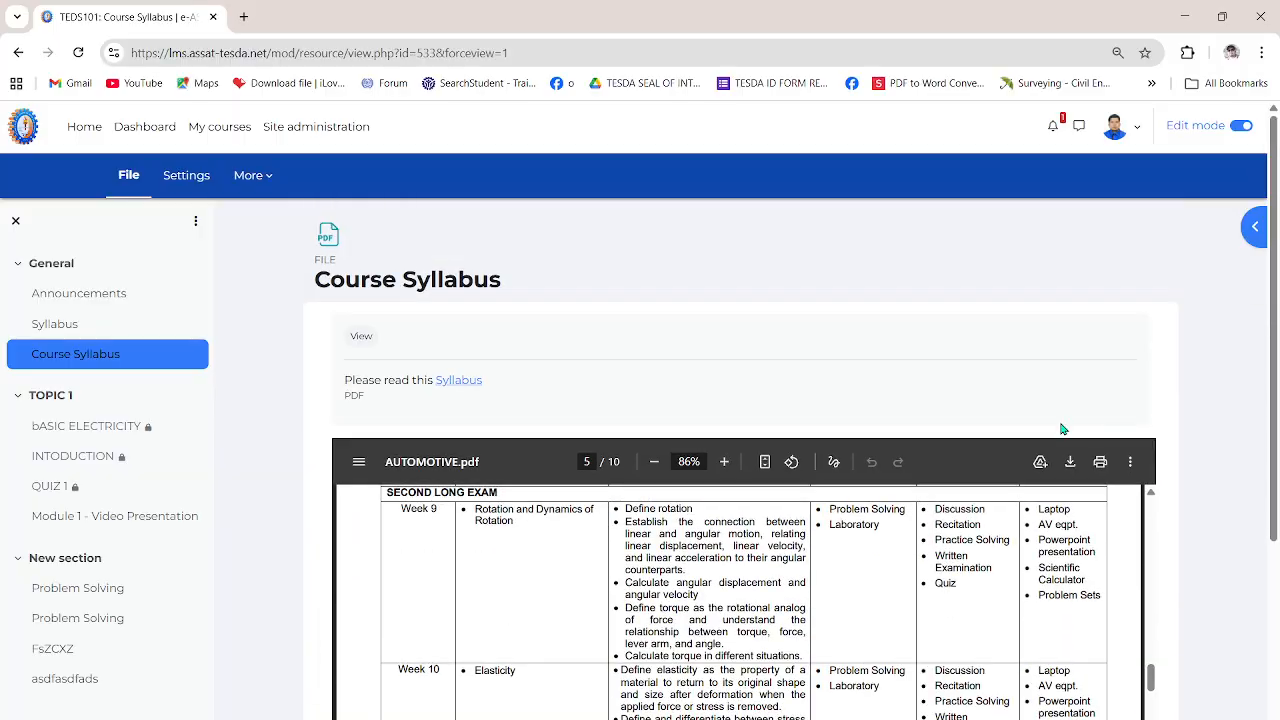
{"action": "scroll", "coordinate": [1050, 440], "scroll_direction": "down", "scroll_amount": 3}
{"action": "scroll", "coordinate": [885, 460], "scroll_direction": "down", "scroll_amount": 15}
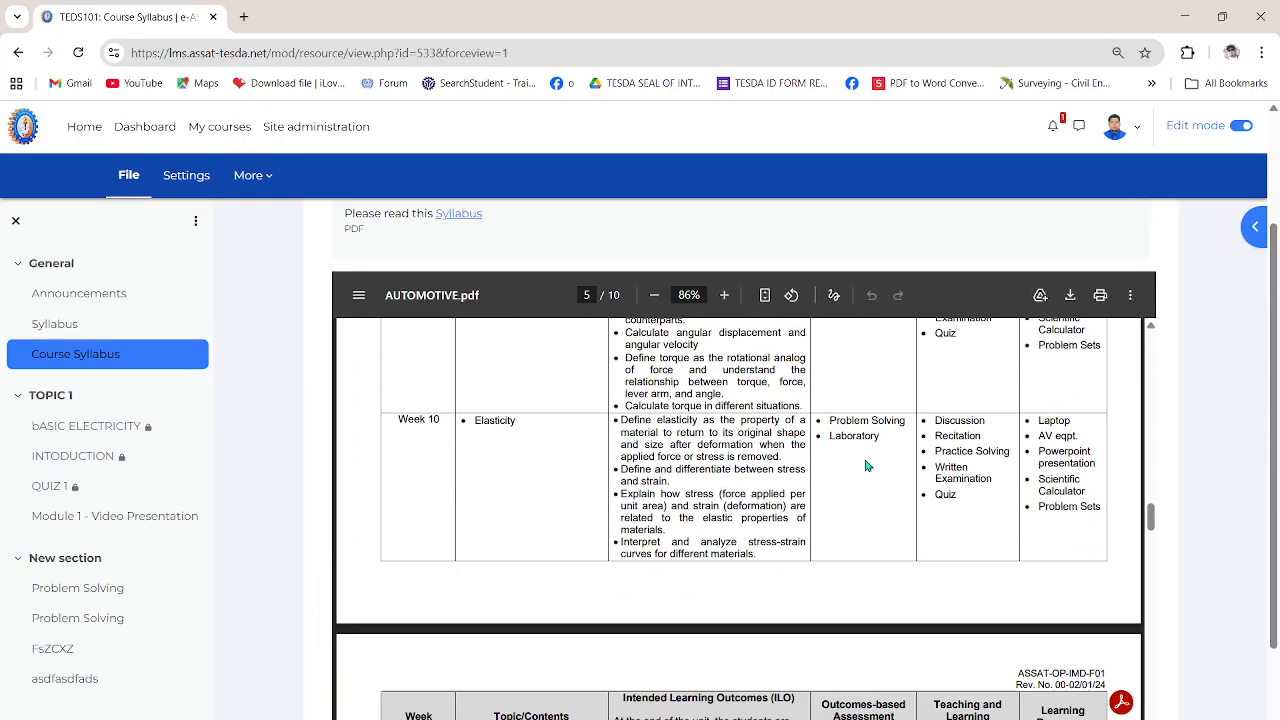
{"action": "scroll", "coordinate": [993, 520], "scroll_direction": "down", "scroll_amount": 12}
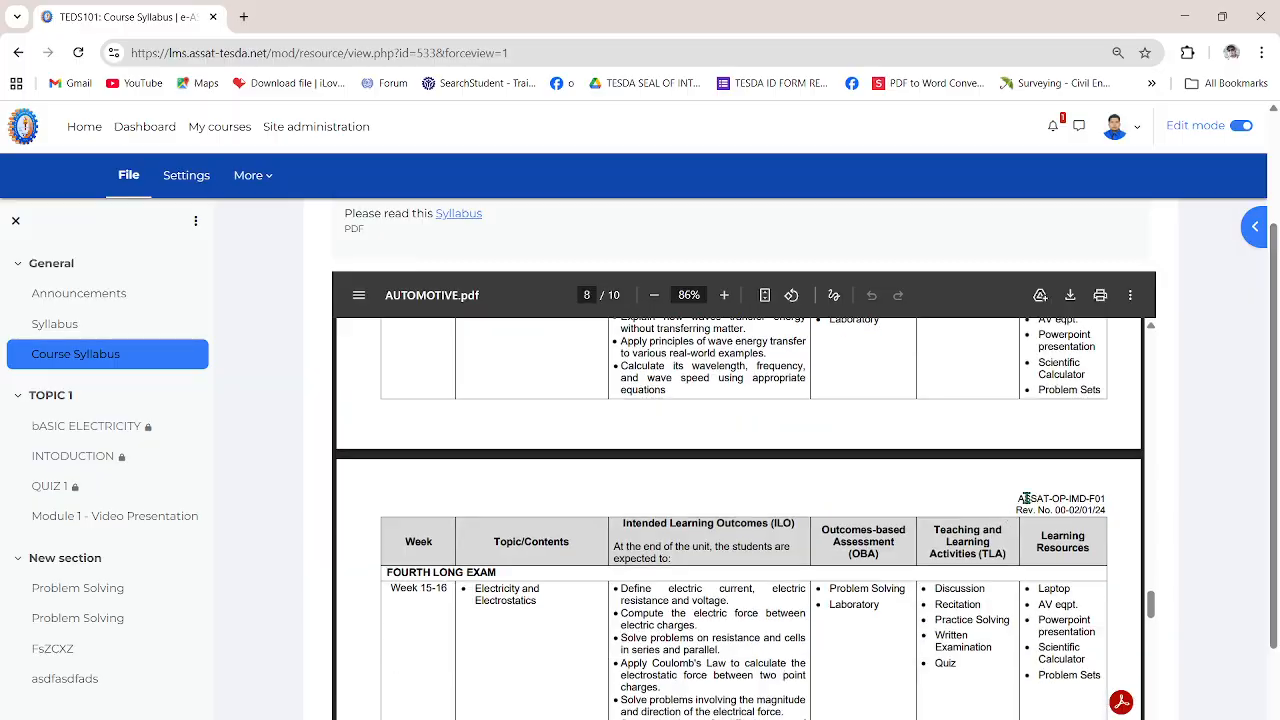
{"action": "scroll", "coordinate": [775, 500], "scroll_direction": "down", "scroll_amount": 2}
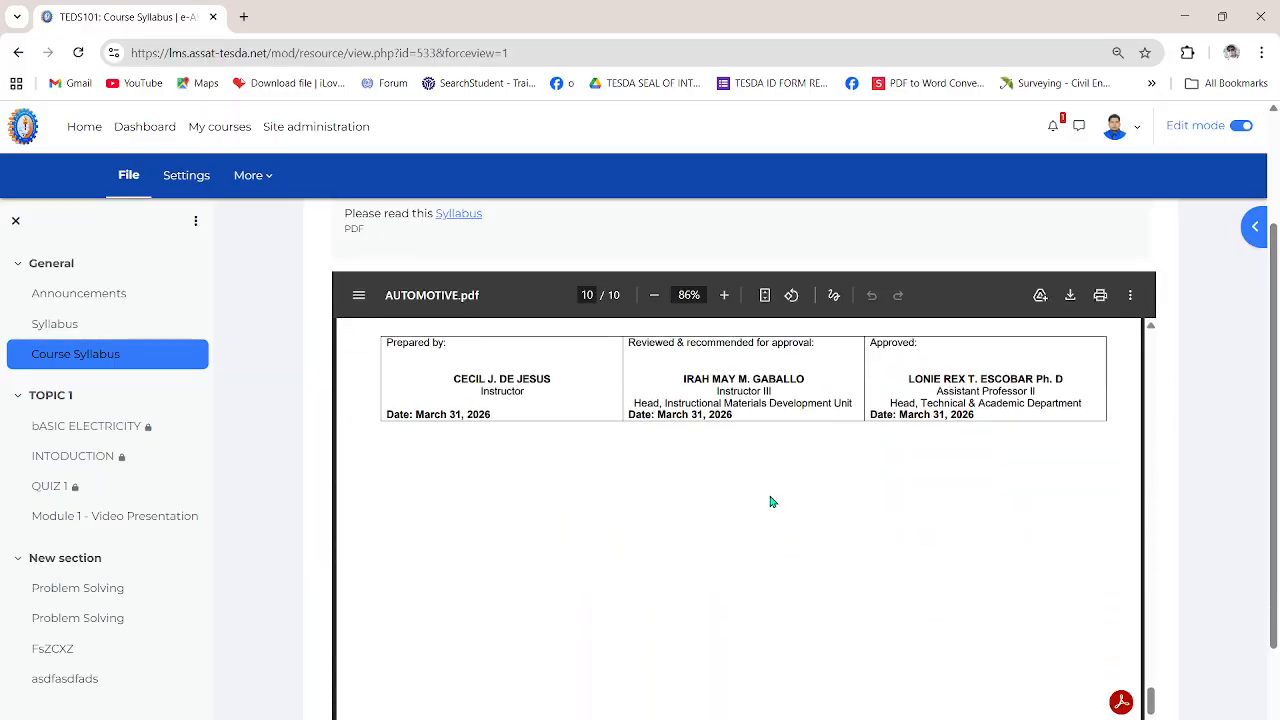
{"action": "scroll", "coordinate": [731, 500], "scroll_direction": "up", "scroll_amount": 15}
{"action": "scroll", "coordinate": [683, 499], "scroll_direction": "up", "scroll_amount": 15}
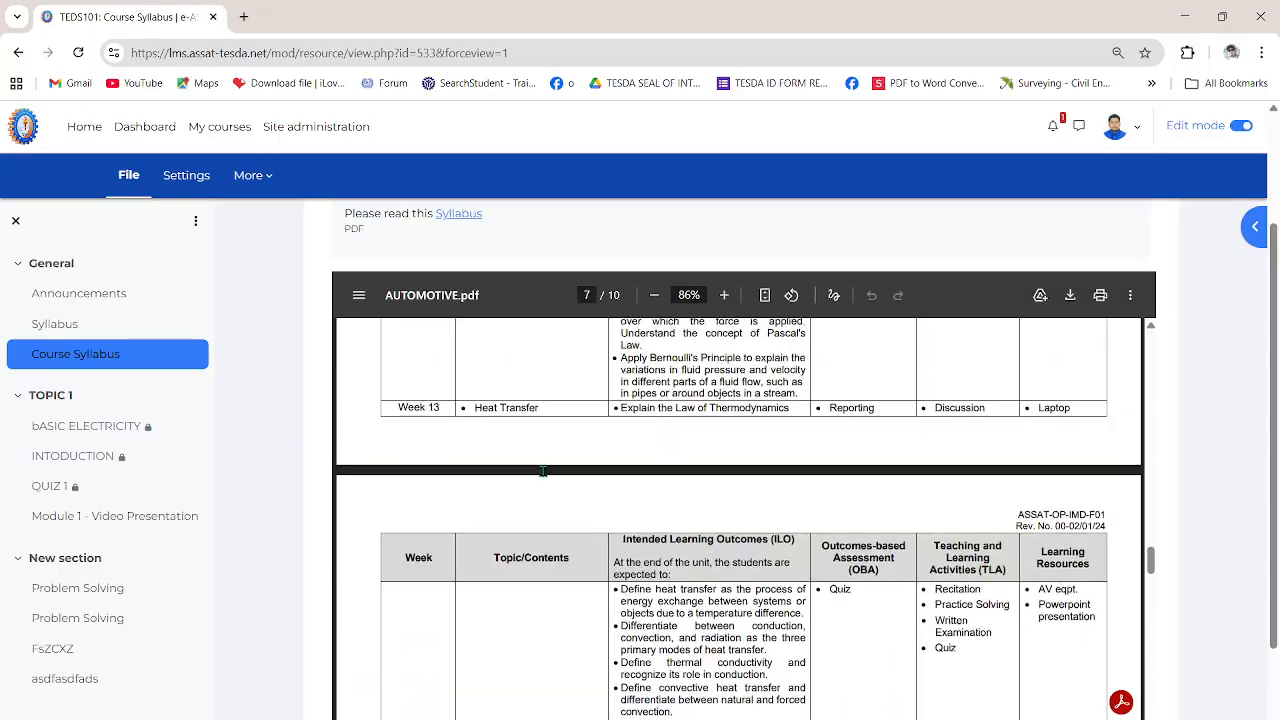
{"action": "scroll", "coordinate": [437, 397], "scroll_direction": "up", "scroll_amount": 15}
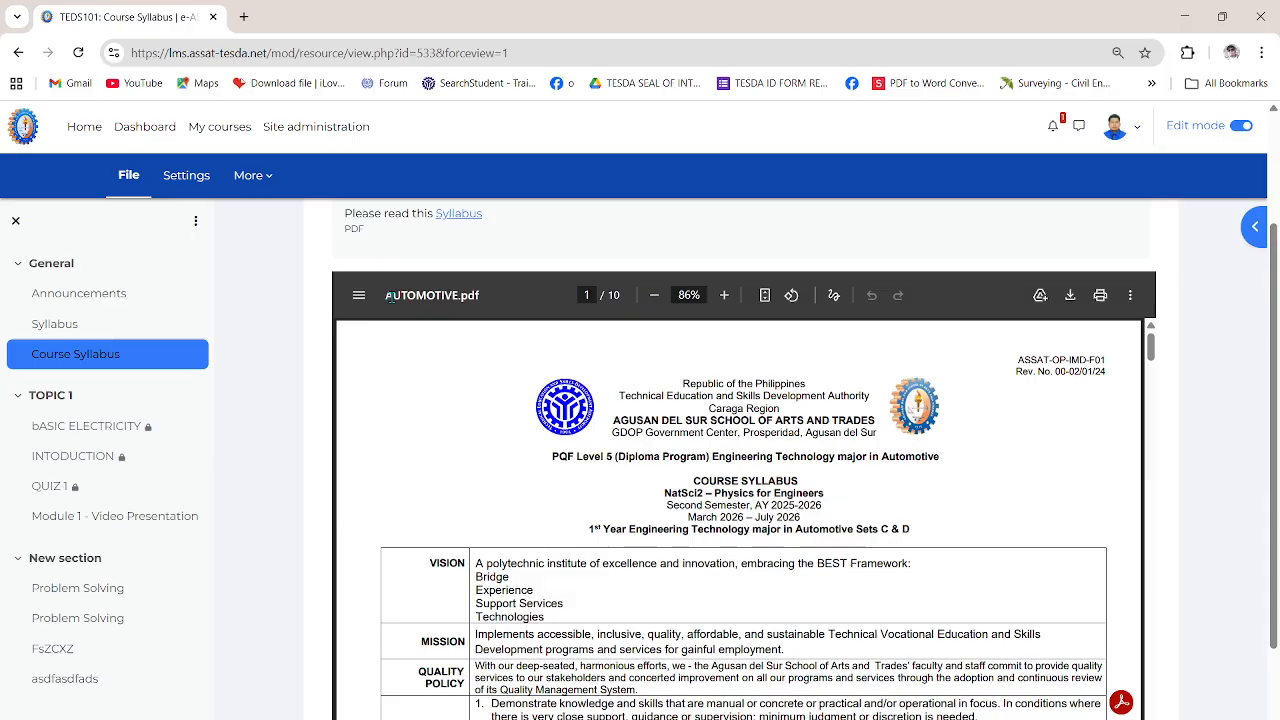
- Show and hide the embedded PDF's page thumbnails, then examine the program goals and learning outcomes in the syllabus
{"action": "left_click", "coordinate": [359, 296]}
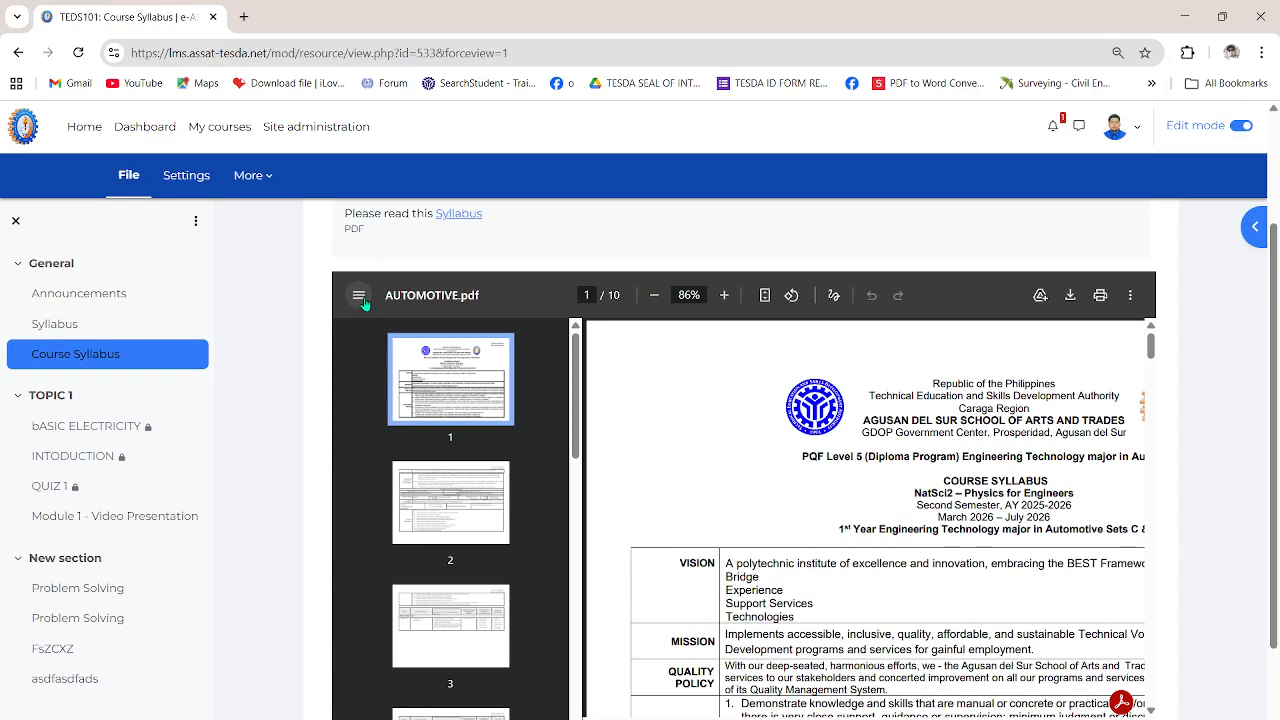
{"action": "left_click", "coordinate": [360, 296]}
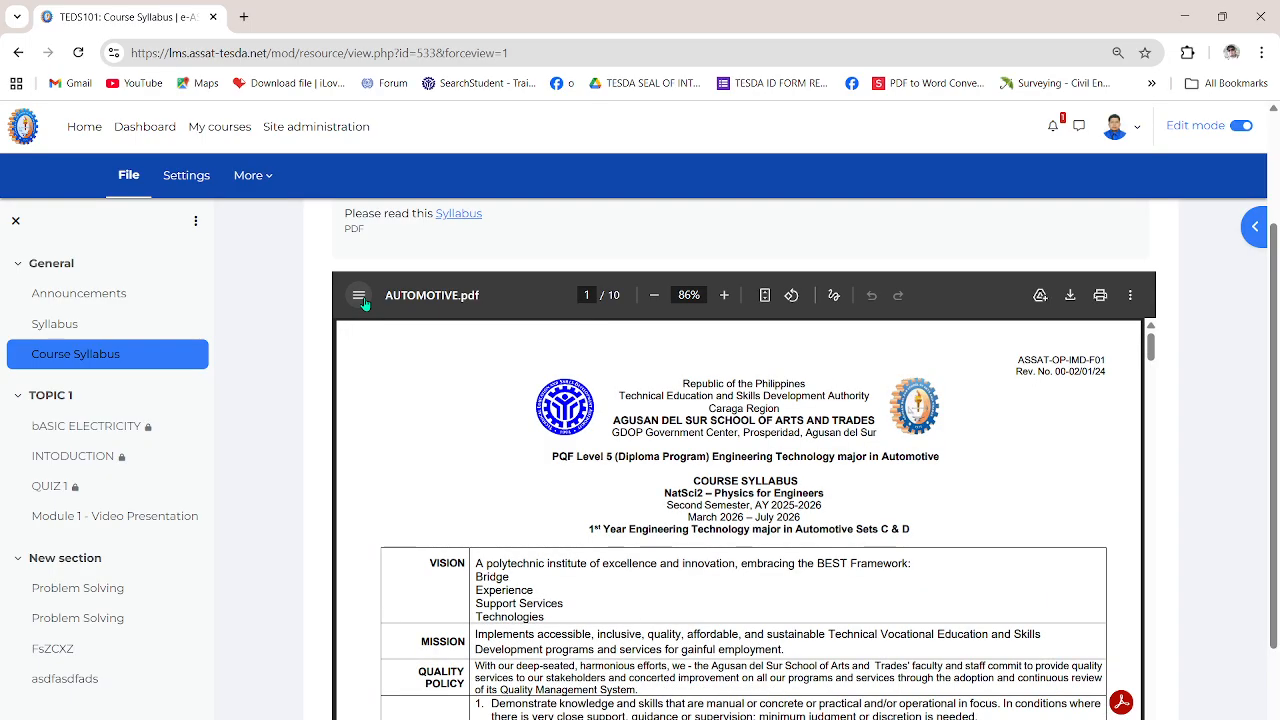
{"action": "left_click", "coordinate": [360, 297]}
{"action": "left_click", "coordinate": [360, 297]}
{"action": "scroll", "coordinate": [1194, 449], "scroll_direction": "down", "scroll_amount": 2}
{"action": "scroll", "coordinate": [366, 457], "scroll_direction": "down", "scroll_amount": 5}
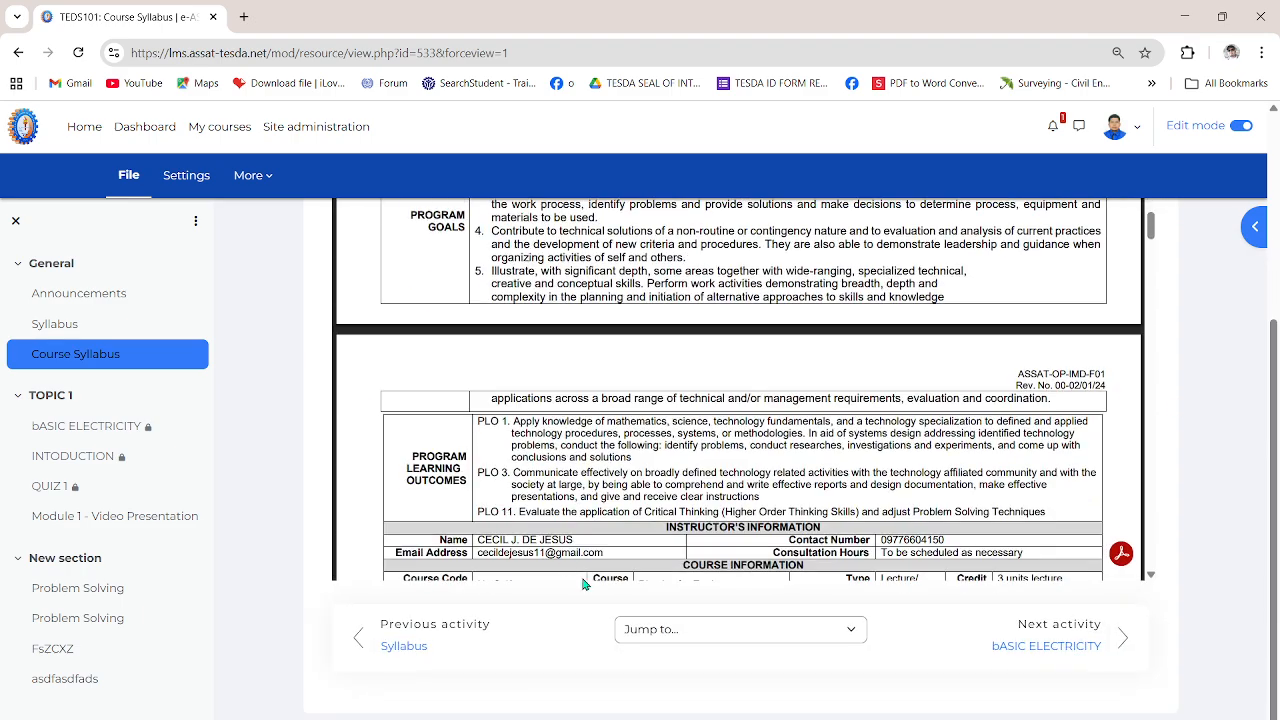